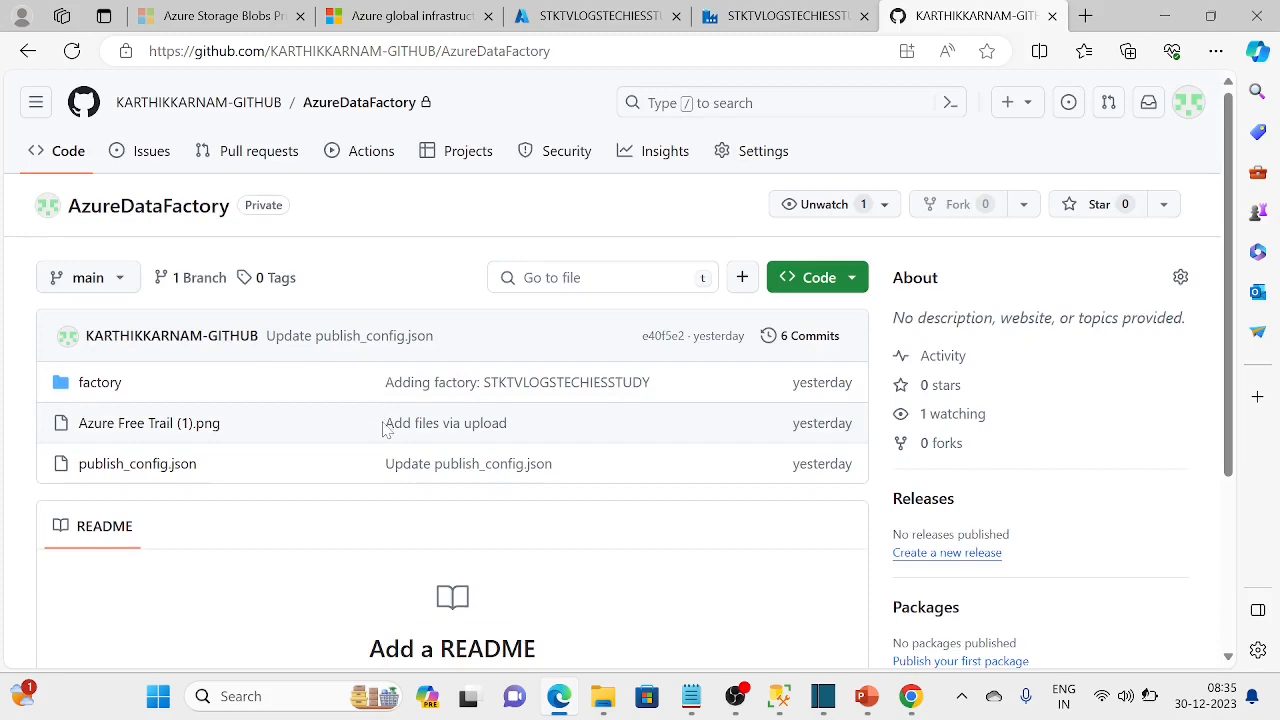
Open the data factory's Git configuration and start configuring a repository with GitHub as the repository type
left_click(760, 14)
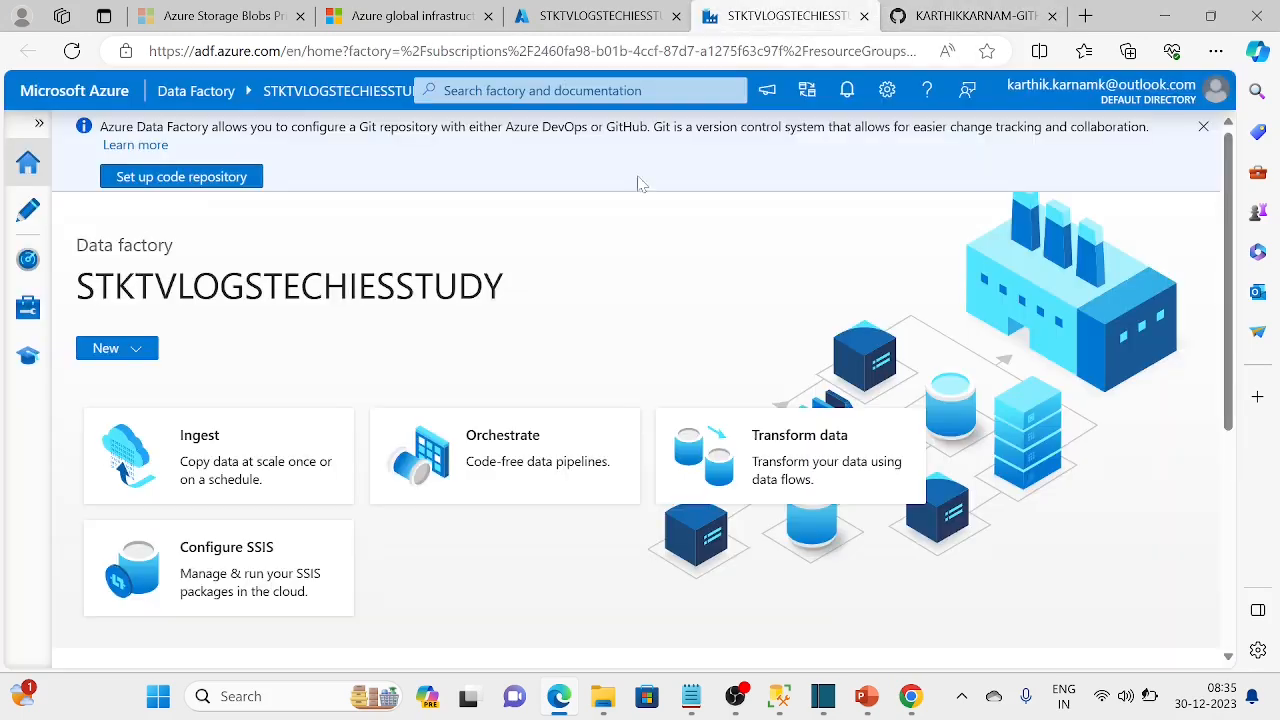
left_click(30, 311)
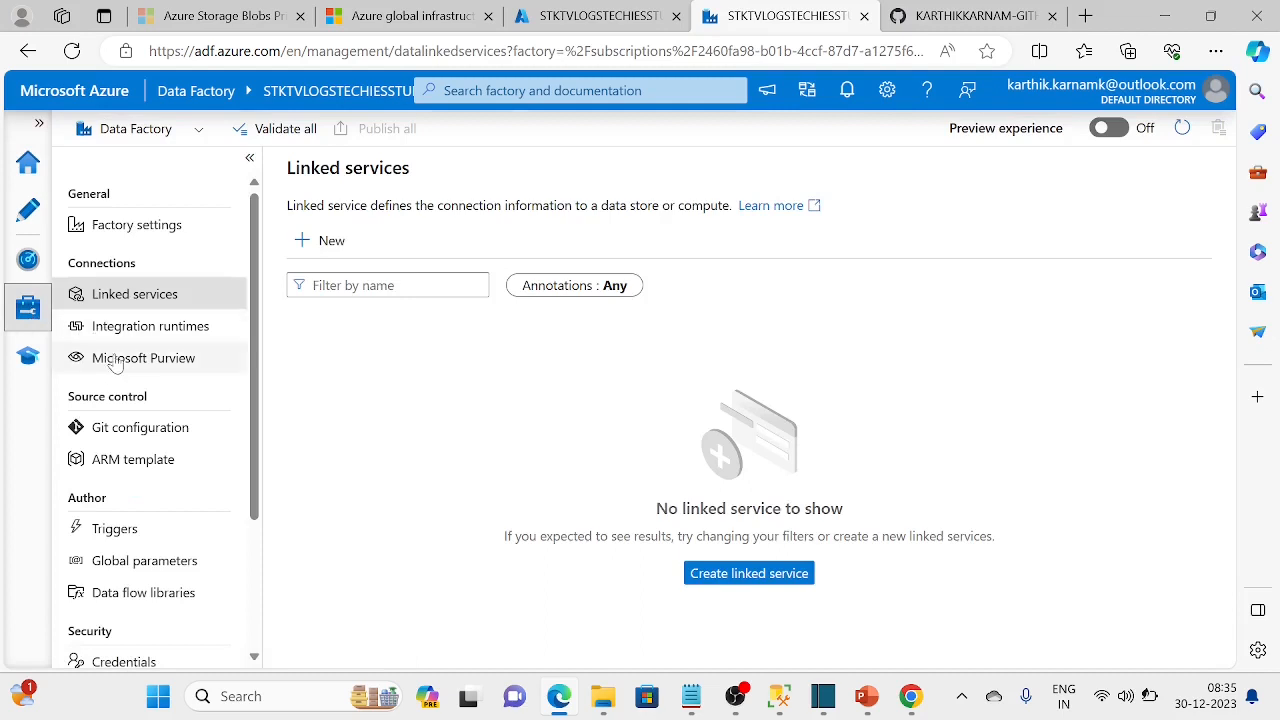
left_click(104, 427)
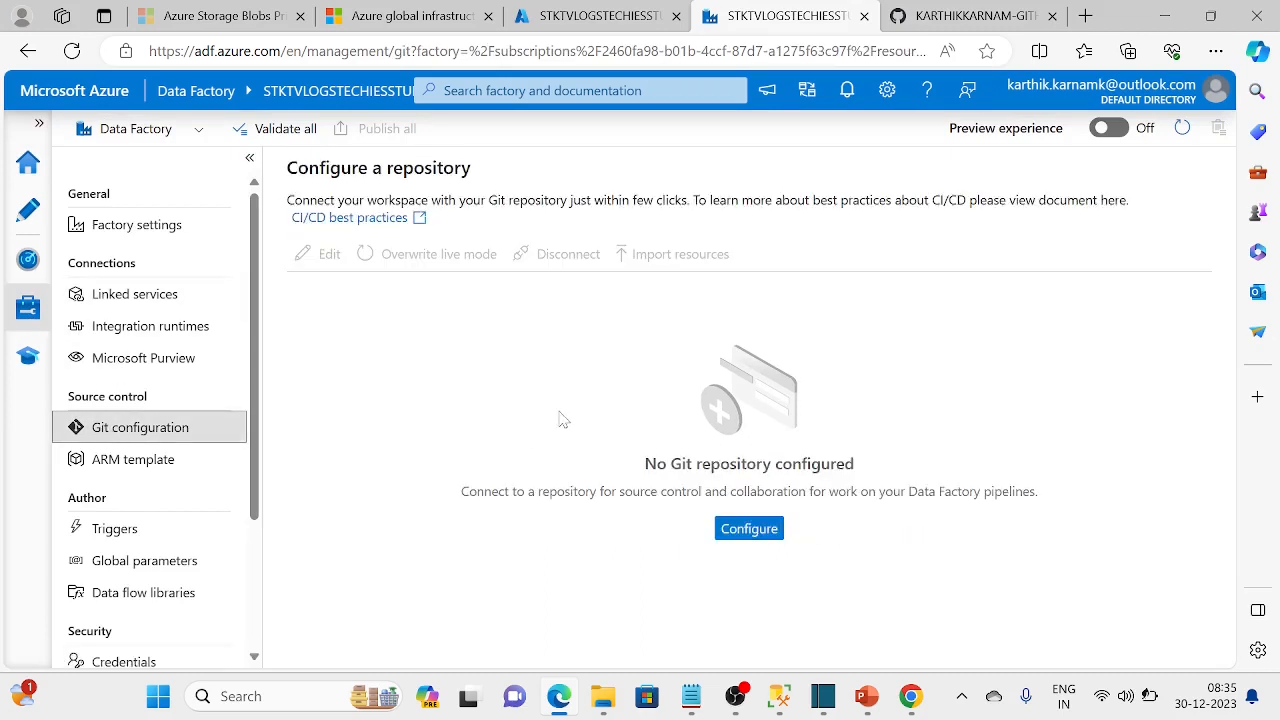
left_click(749, 530)
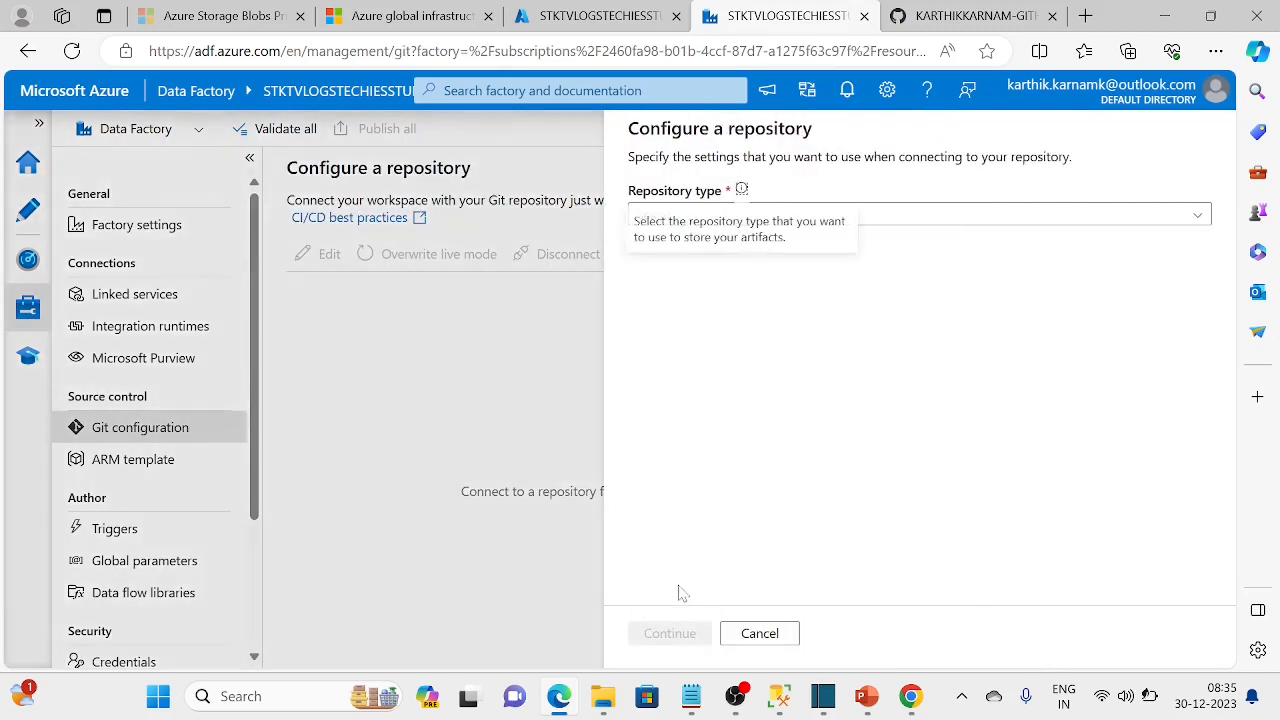
left_click(1258, 331)
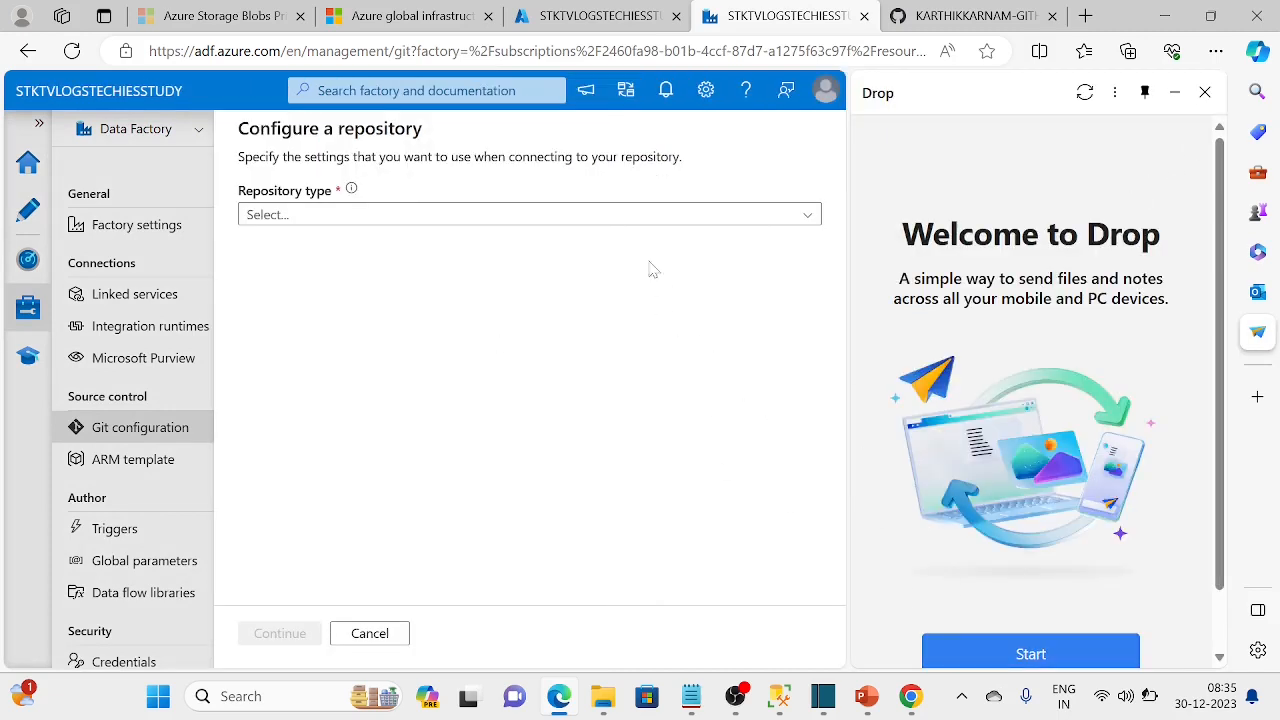
left_click(651, 215)
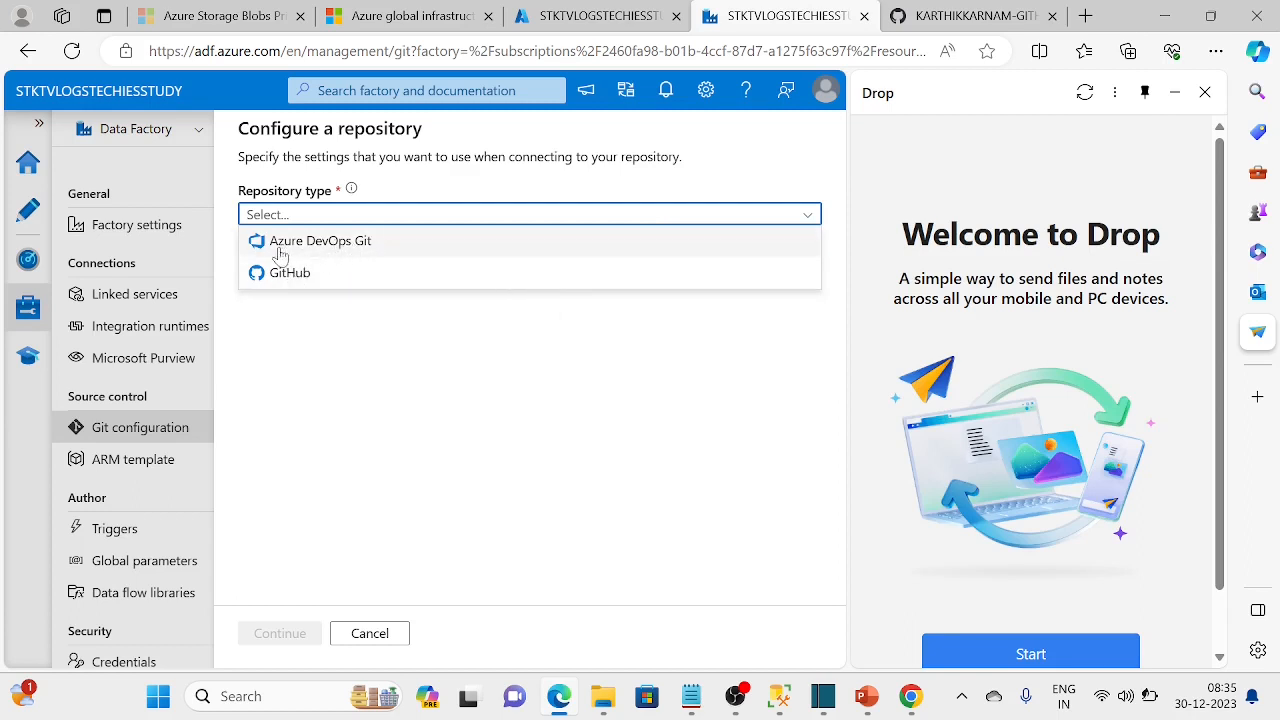
left_click(318, 275)
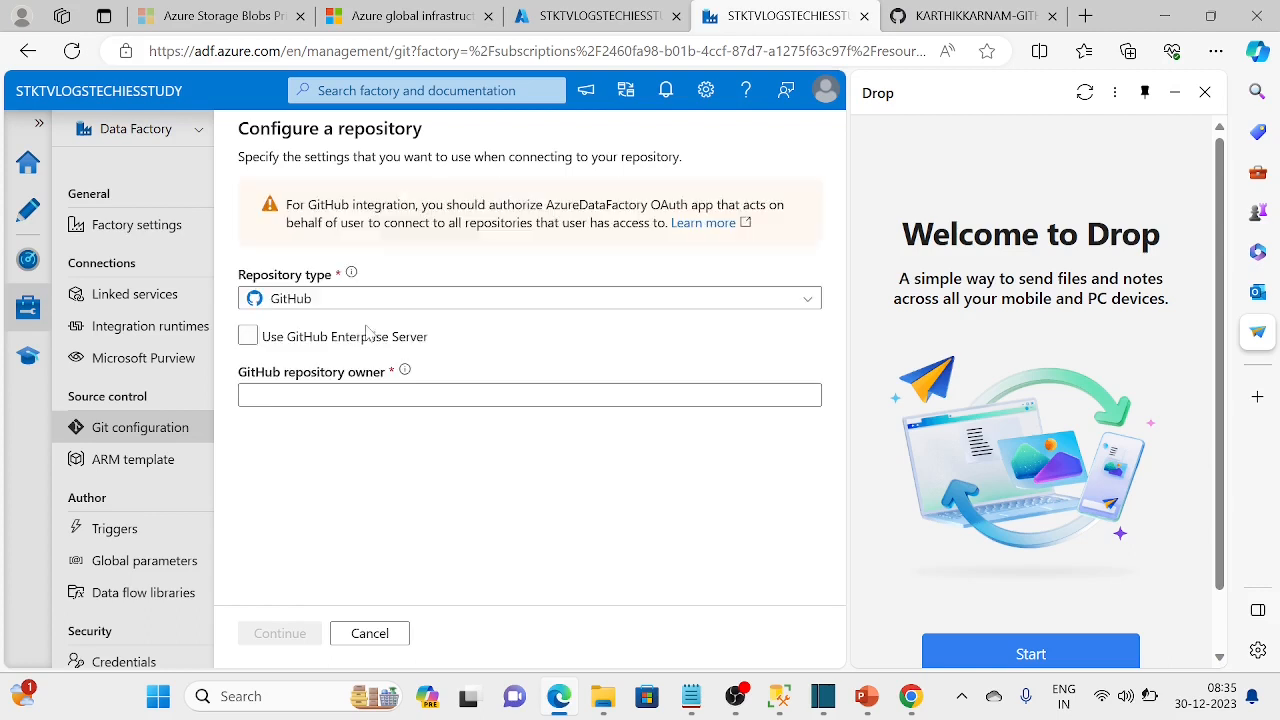
left_click(246, 340)
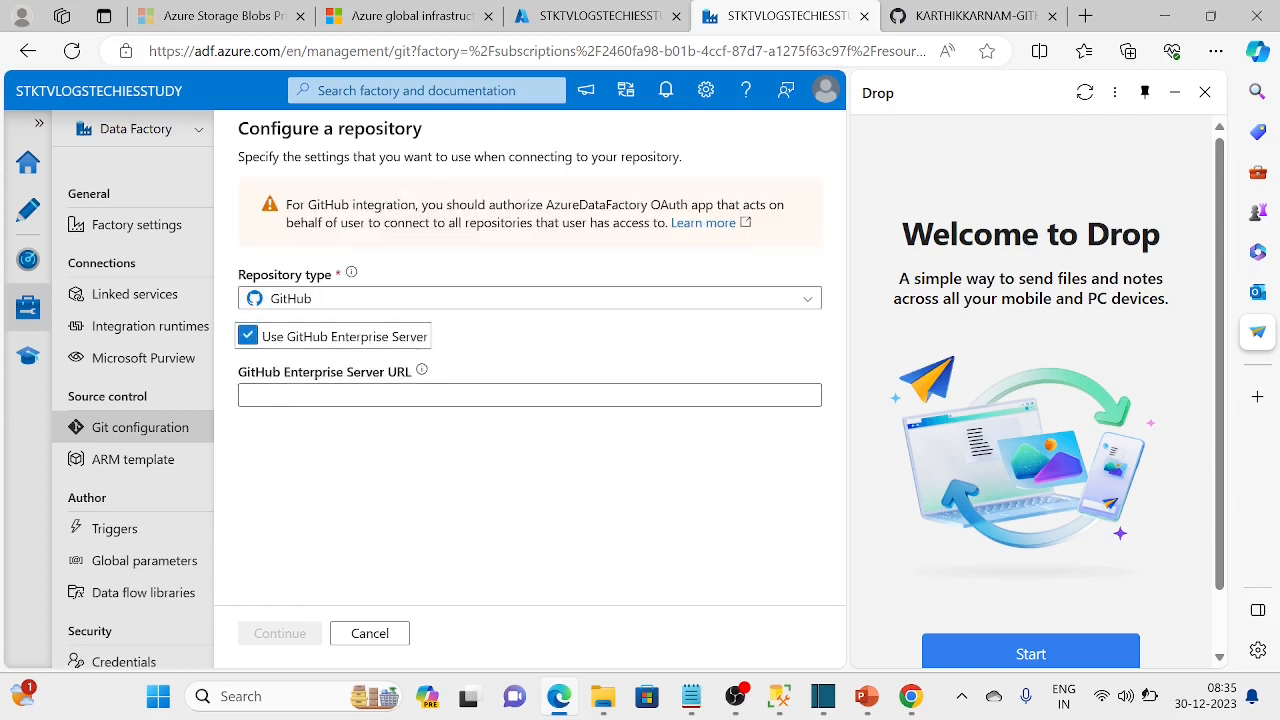
left_click(248, 395)
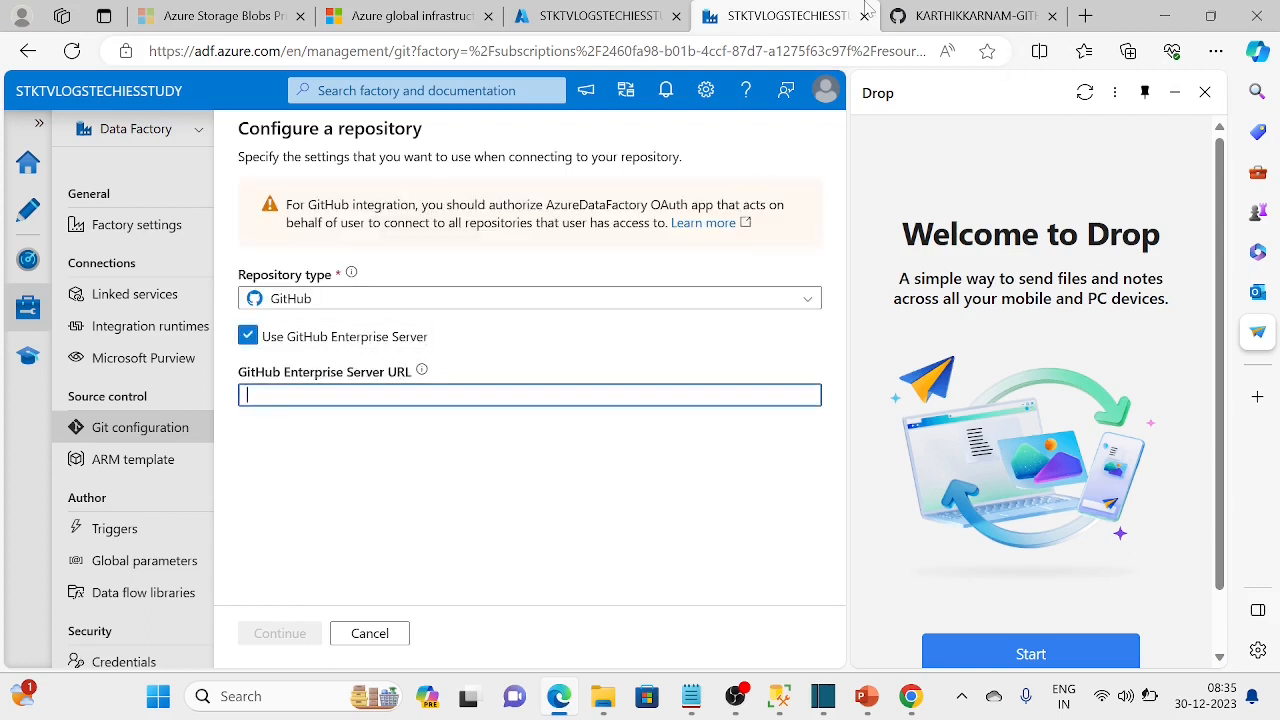
left_click(960, 16)
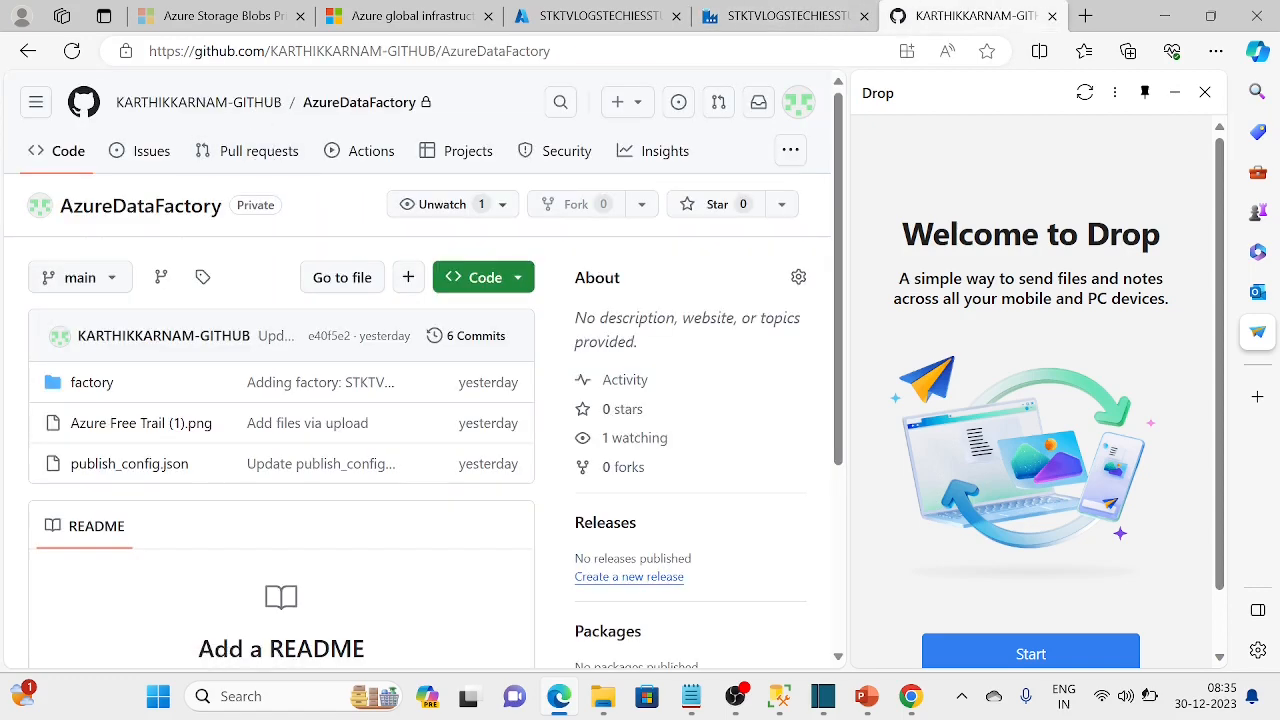
left_click_drag(267, 51, 148, 51)
key("ctrl+c")
left_click(740, 16)
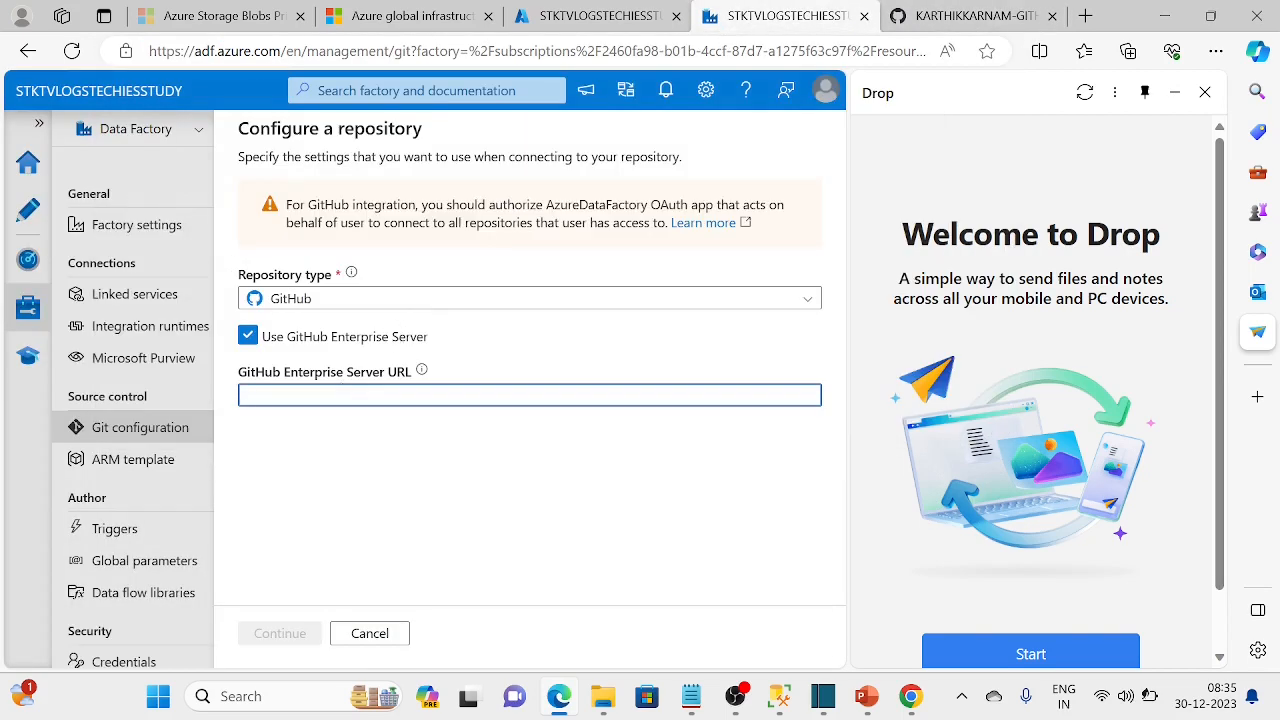
key("ctrl+v")
key("Tab")
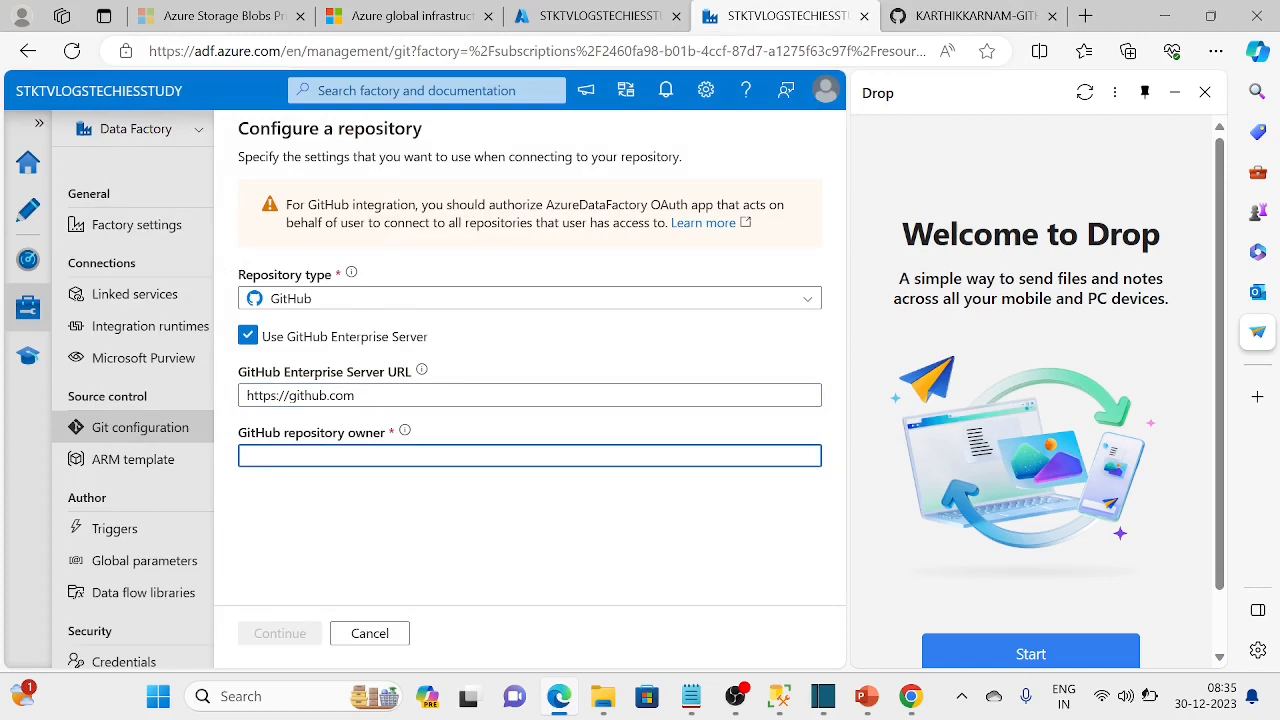
Copy the account name from the GitHub repository's address into the repository owner field and continue to the repository settings
left_click(960, 16)
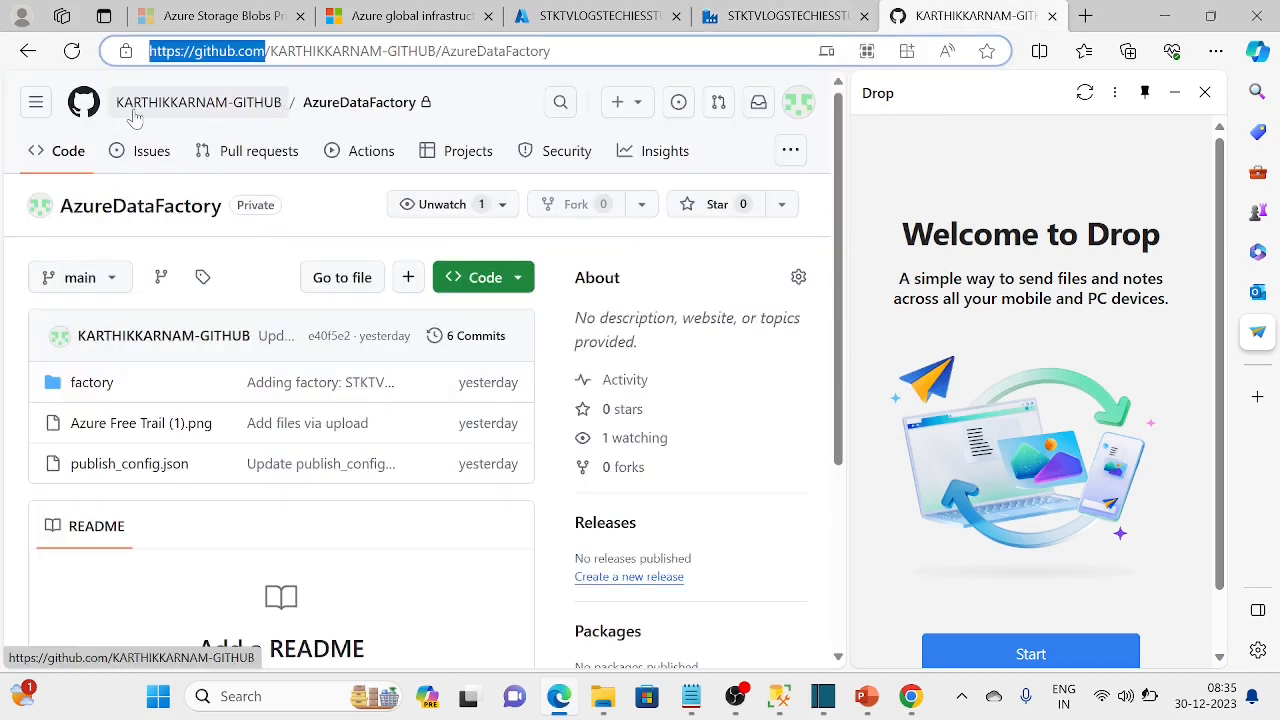
left_click_drag(270, 51, 441, 51)
key("ctrl+c")
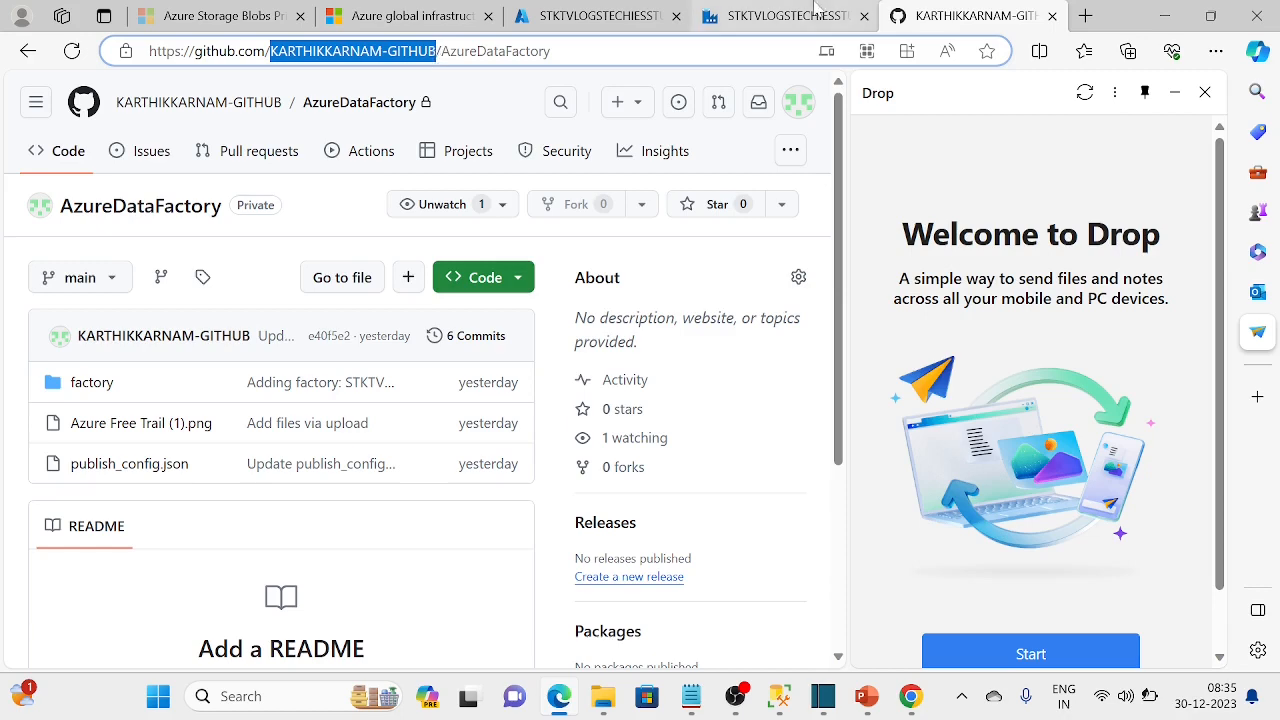
key("ctrl+shift+Tab")
key("ctrl+v")
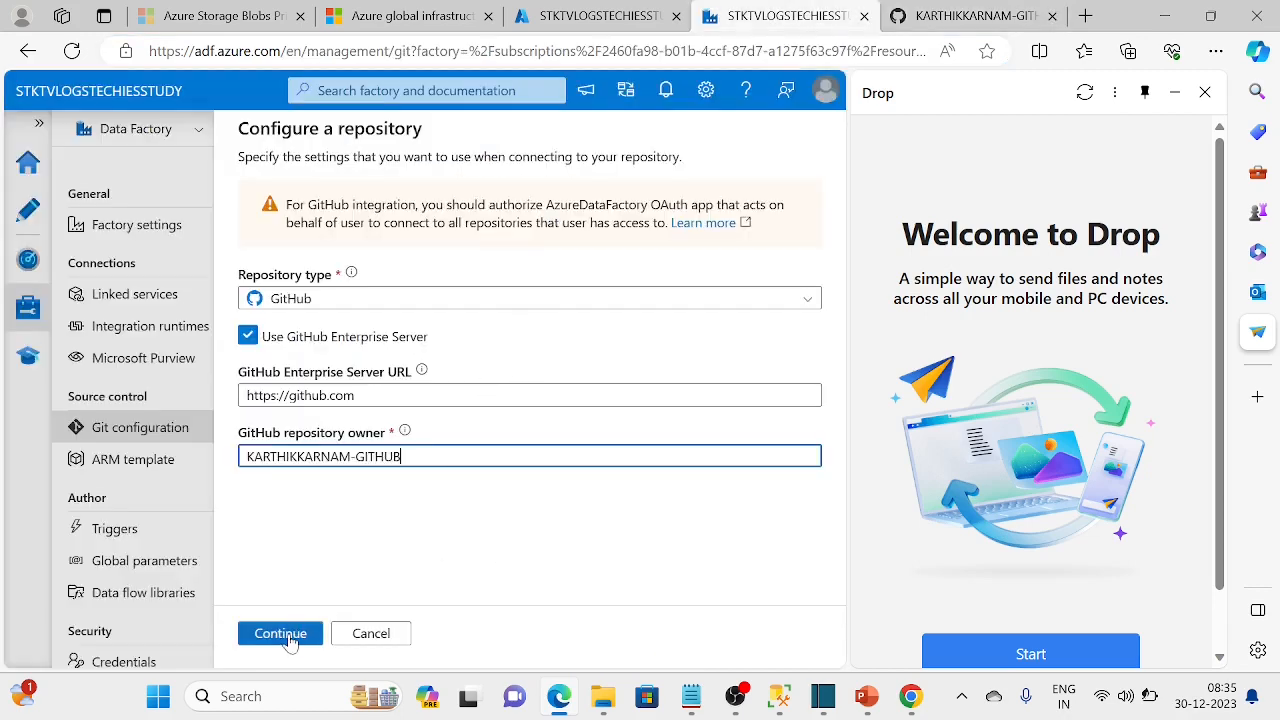
left_click(281, 634)
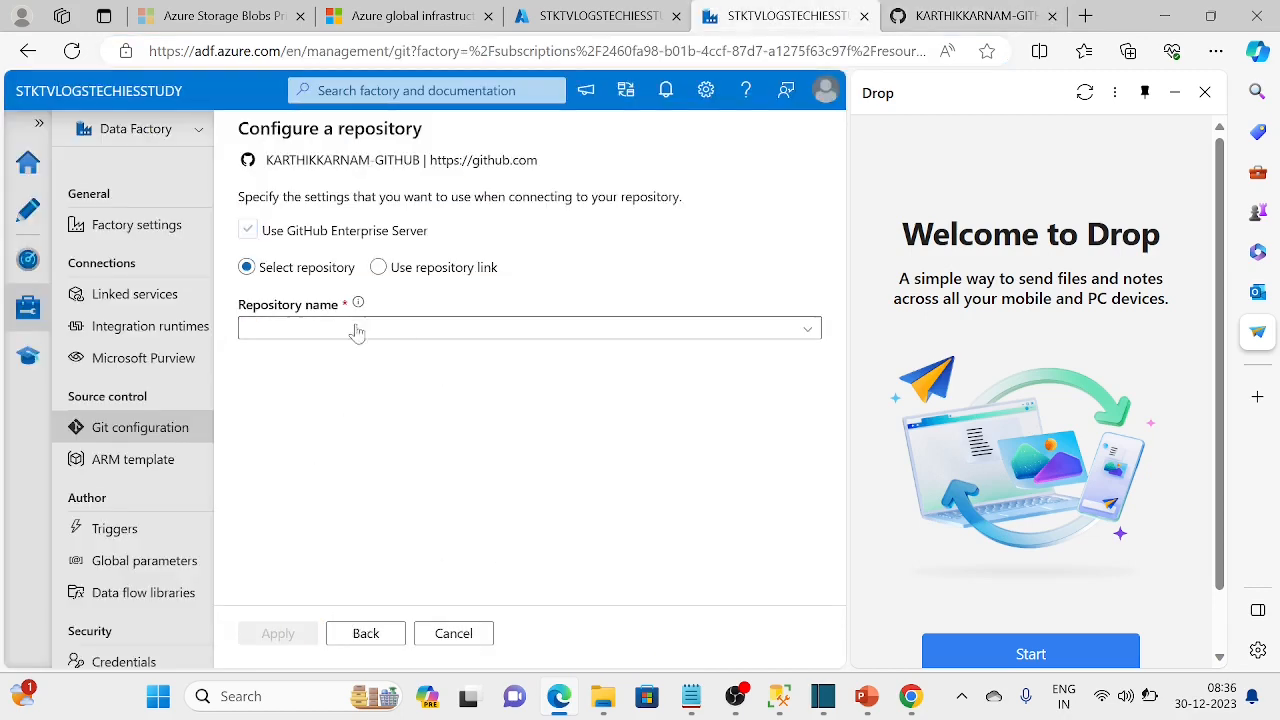
Choose AzureDataFactory as the repository name
left_click(340, 331)
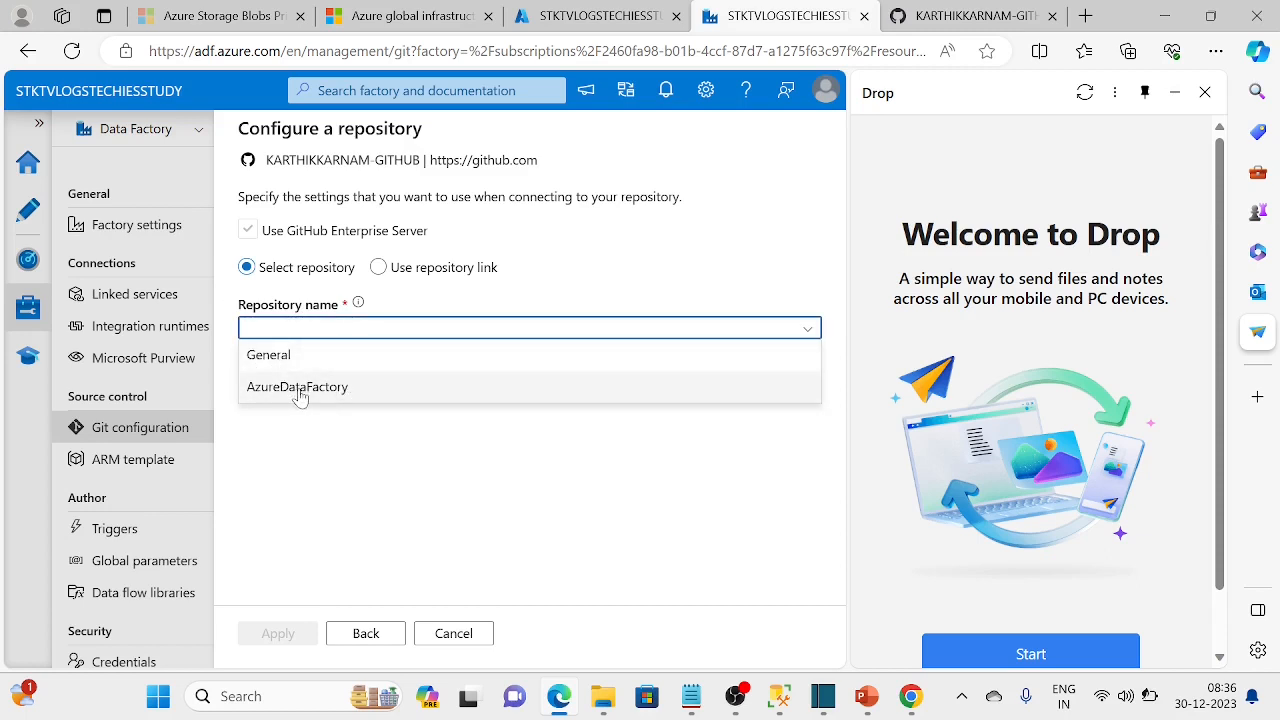
left_click(337, 404)
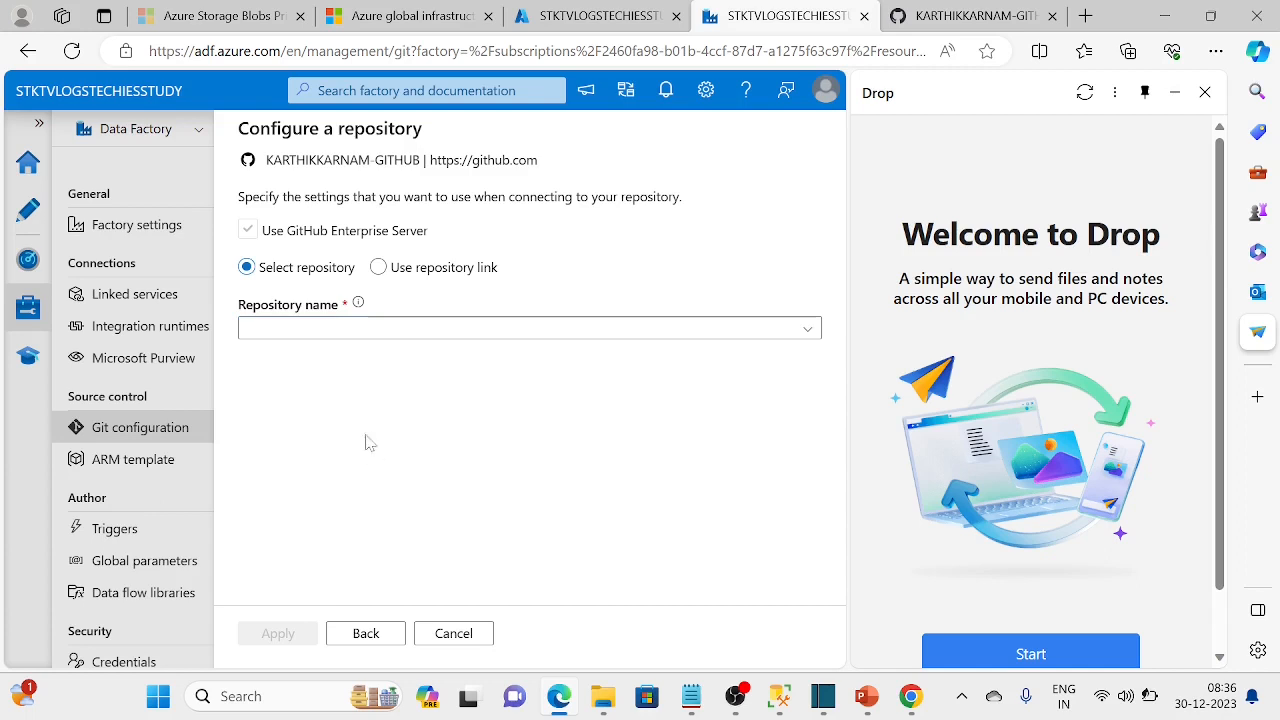
left_click(344, 335)
left_click(350, 388)
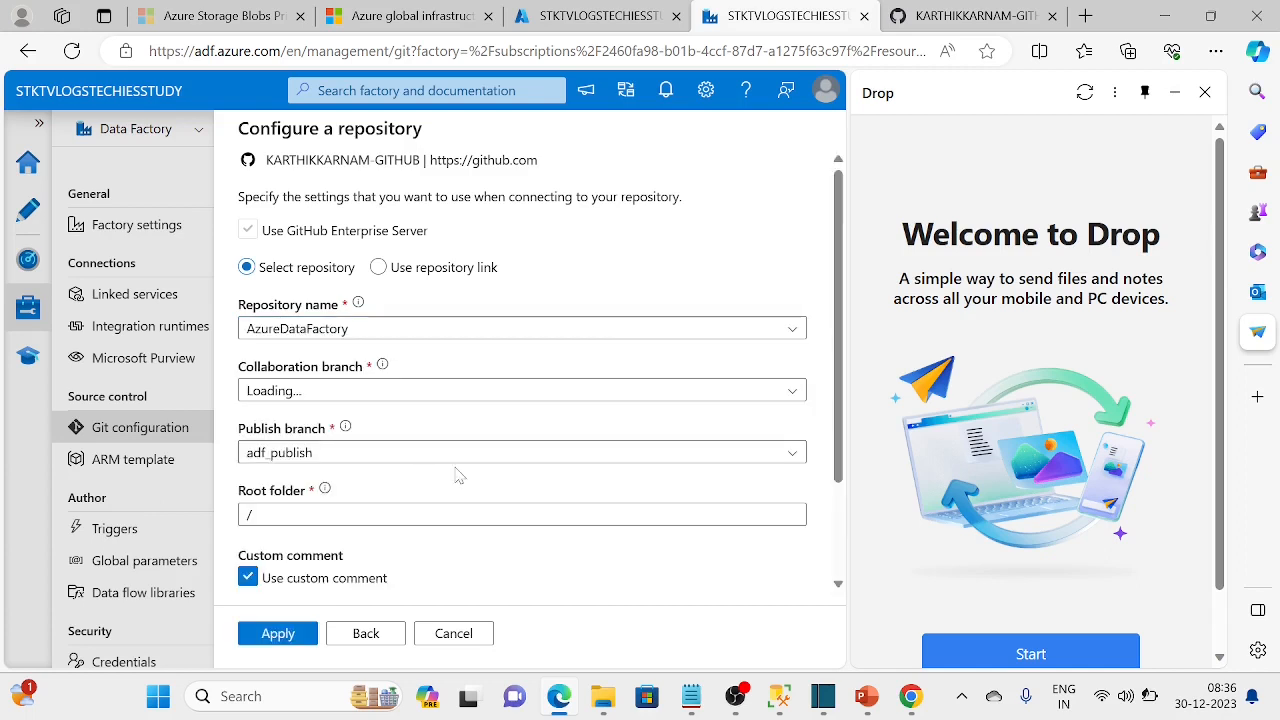
Turn off importing existing resources to the repository, apply the repository configuration, and close the Drop sidebar
scroll(457, 474, "down", 1)
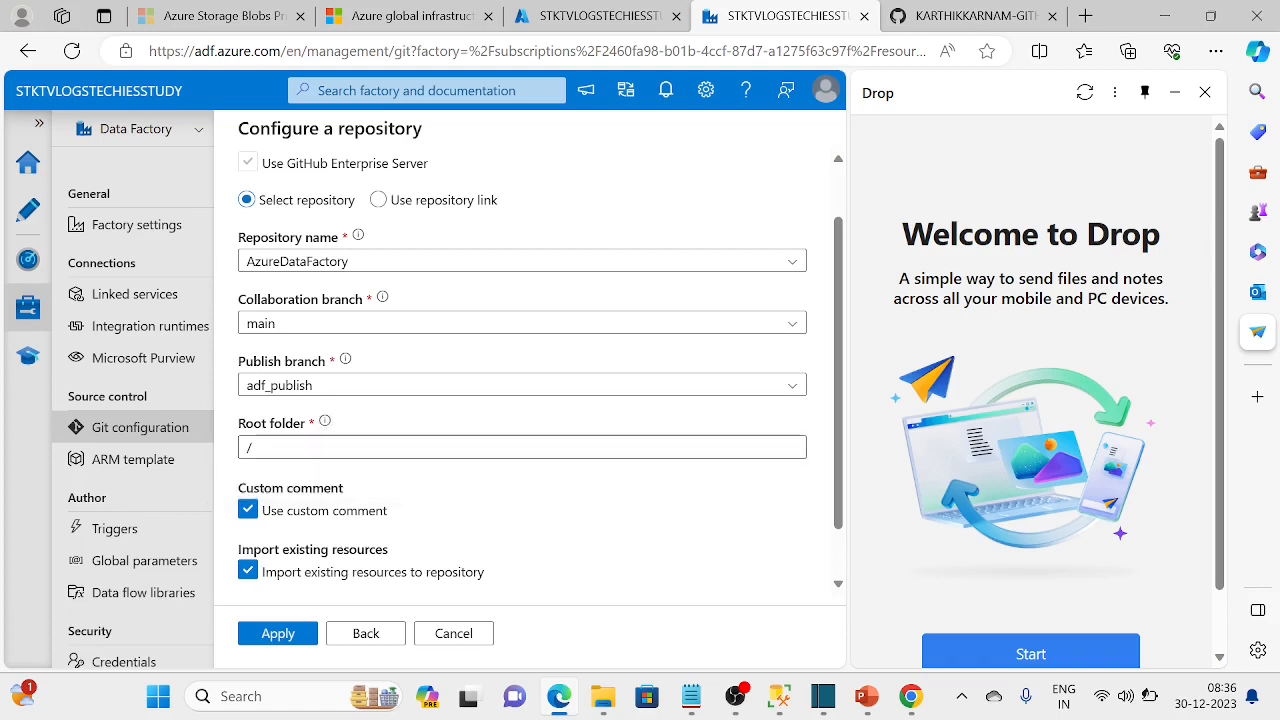
scroll(395, 468, "down", 1)
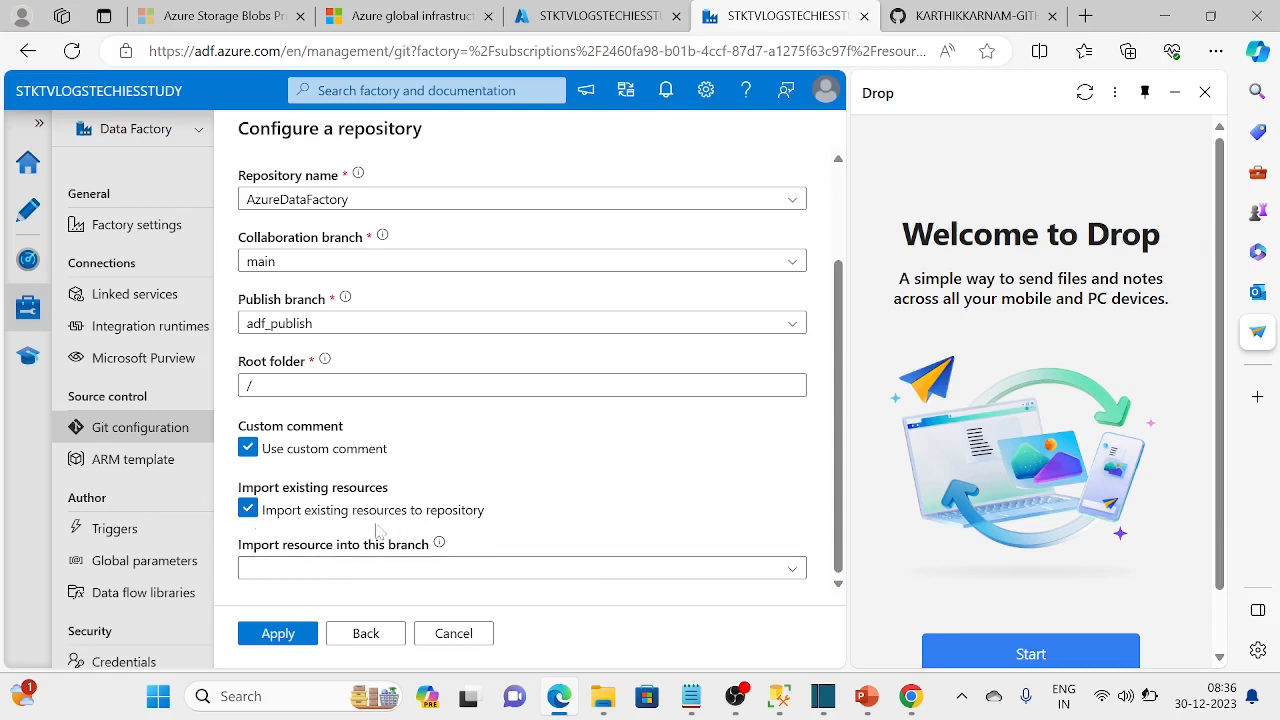
left_click(248, 510)
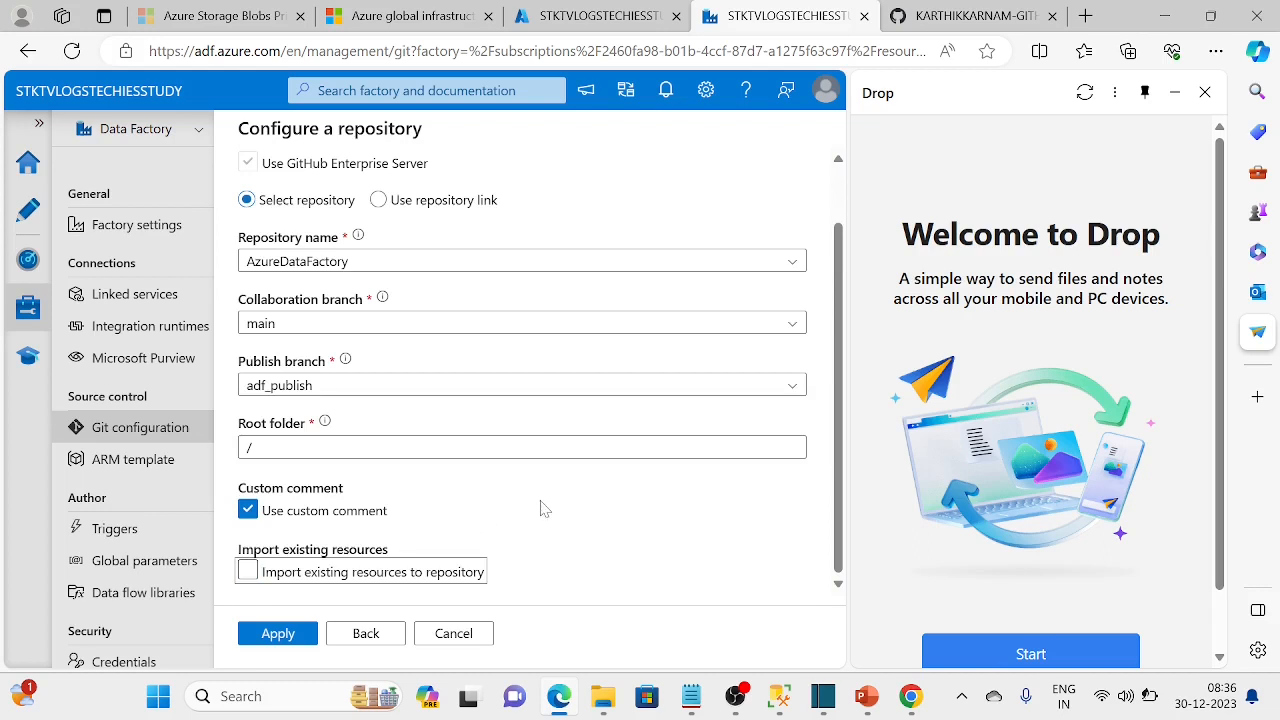
left_click(279, 634)
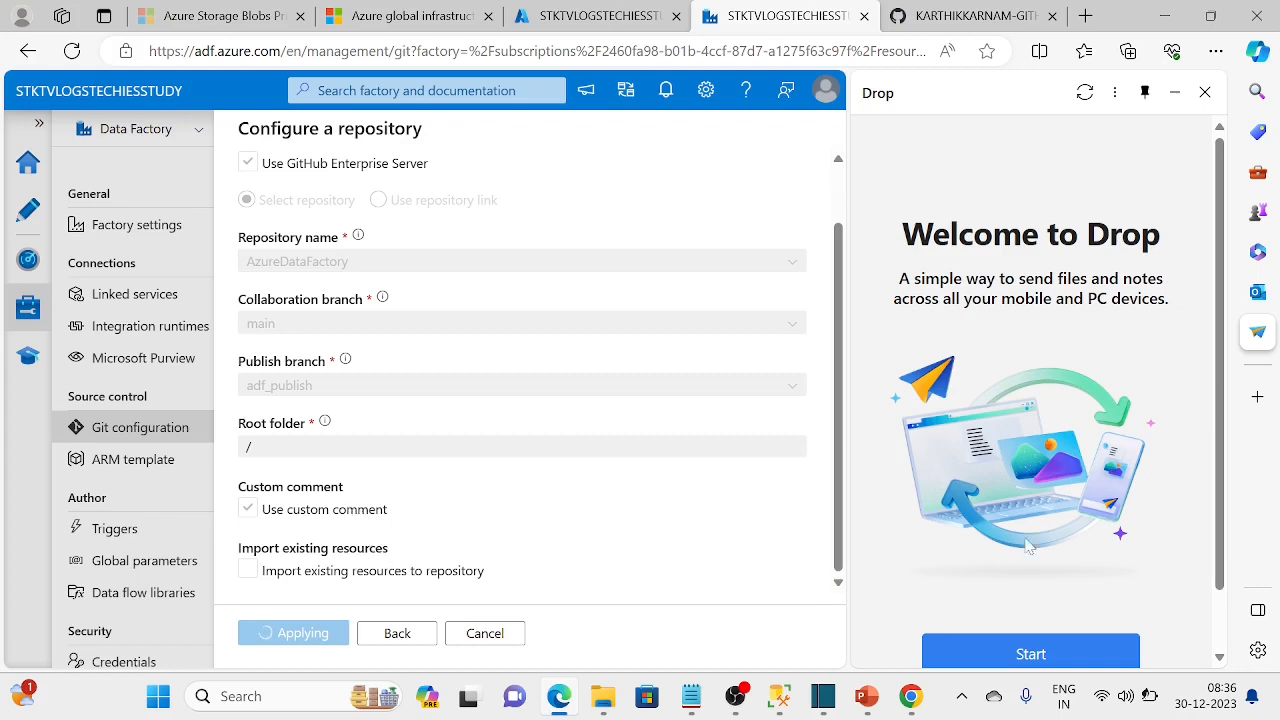
left_click(1205, 91)
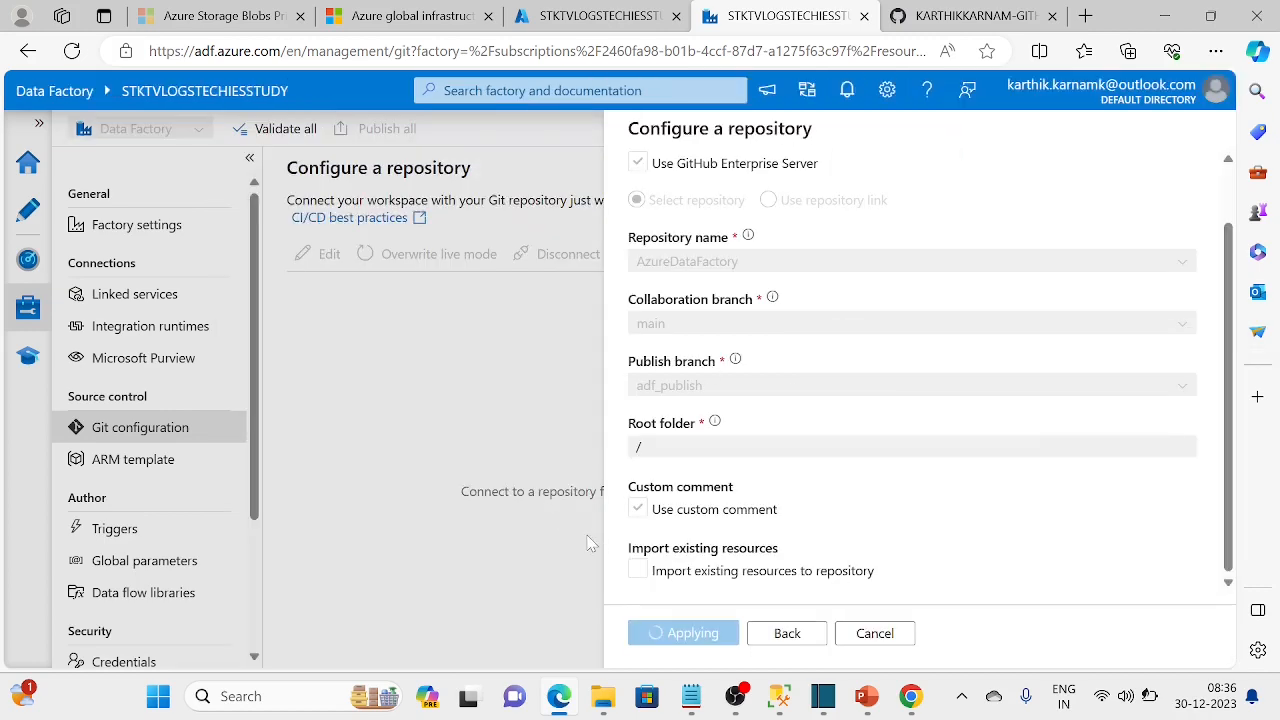
Review the applied Git repository settings and the factory resources for authoring, and check the files in the GitHub repository
left_click(970, 16)
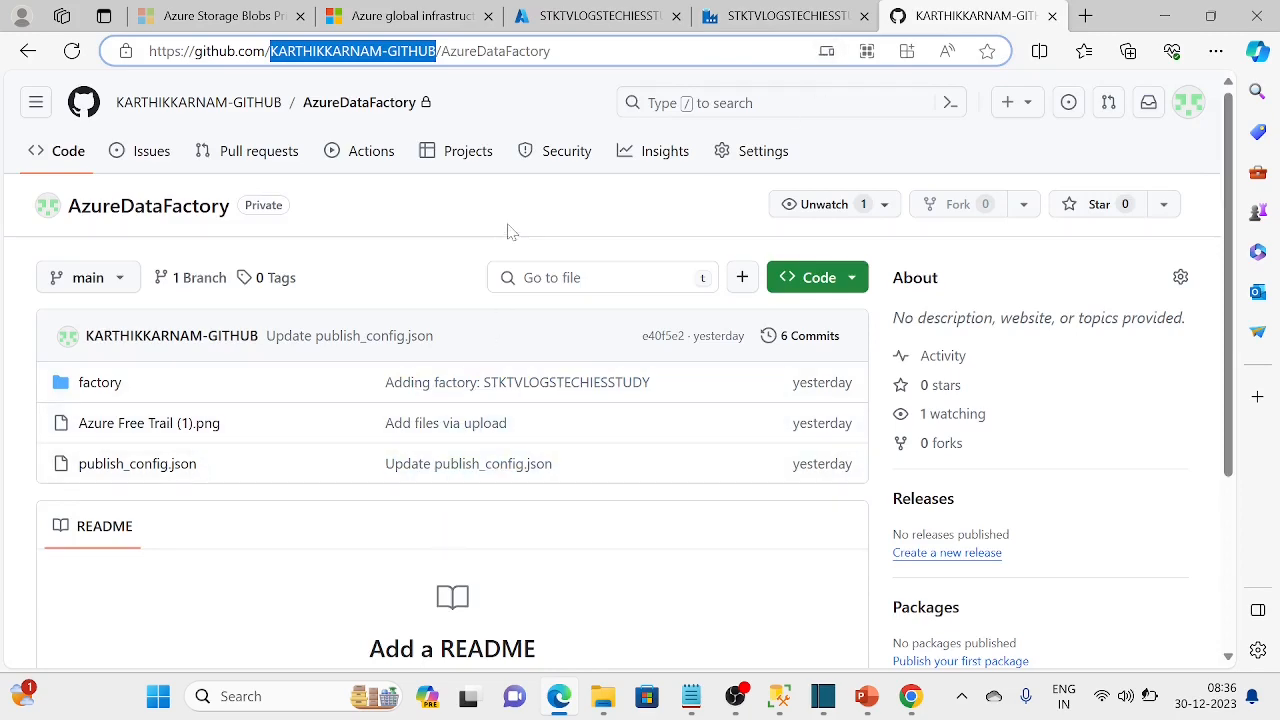
left_click(798, 14)
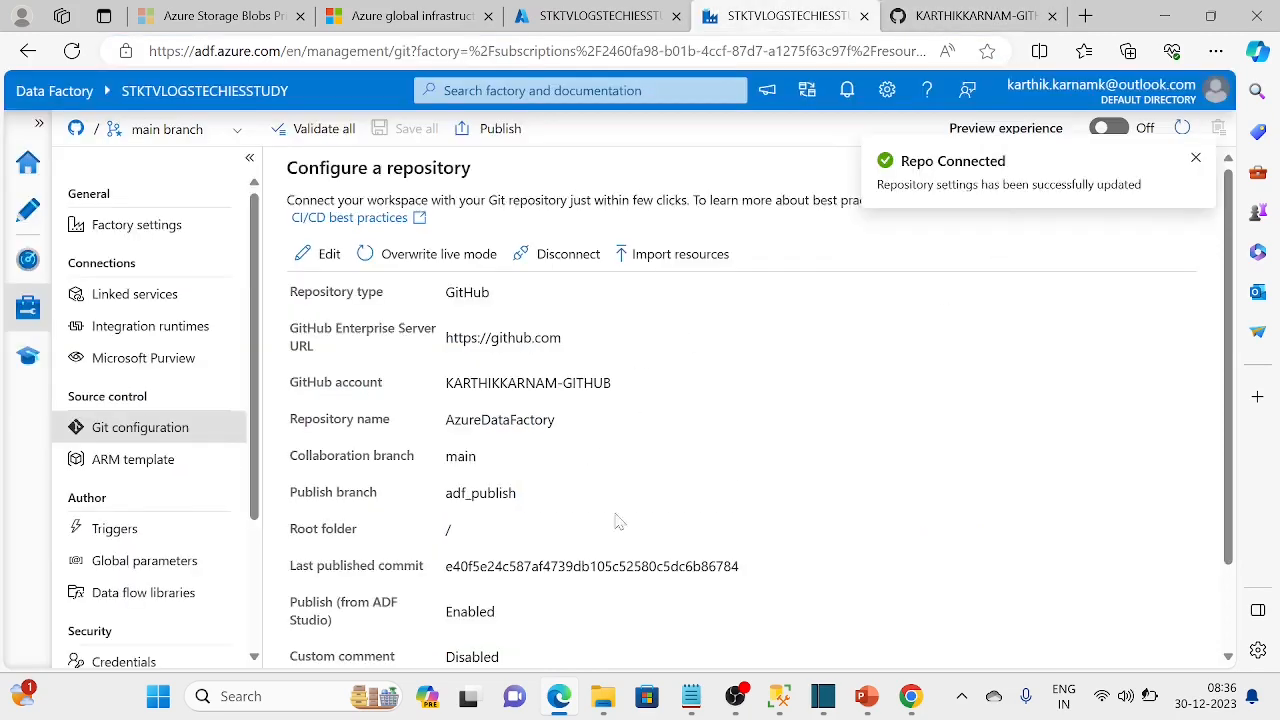
scroll(605, 510, "down", 1)
scroll(608, 517, "up", 1)
left_click(28, 209)
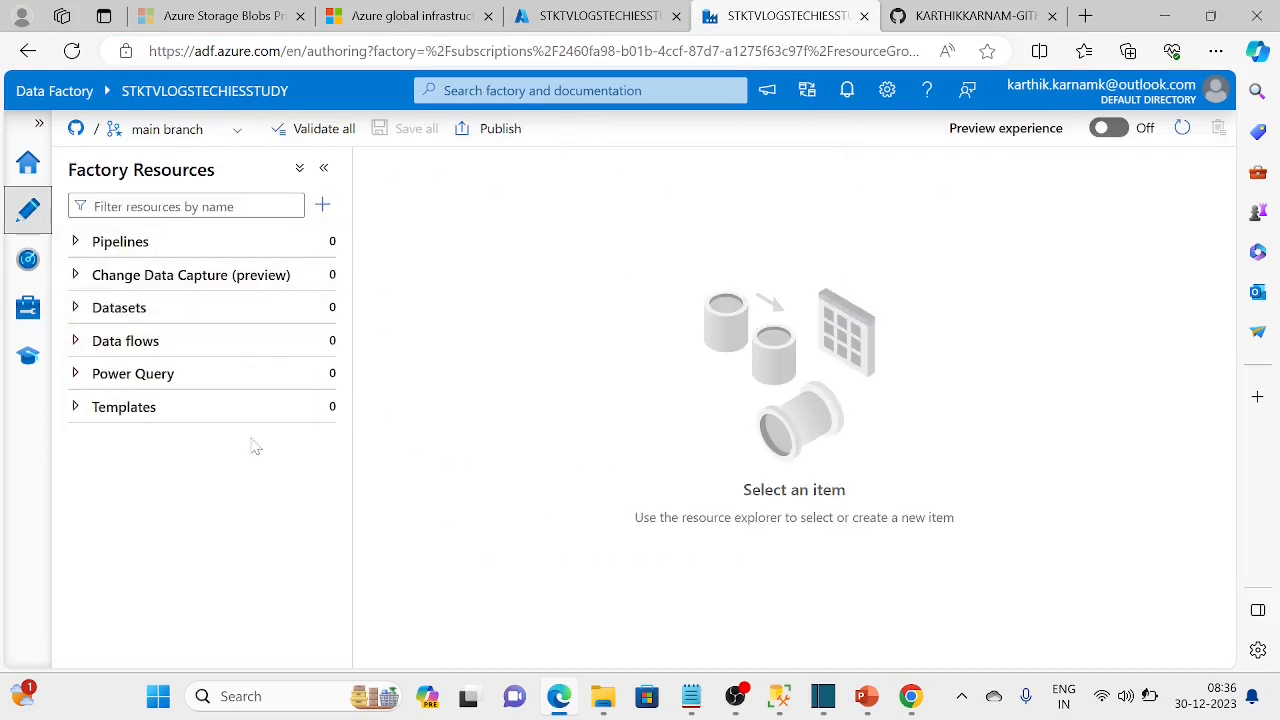
left_click(957, 16)
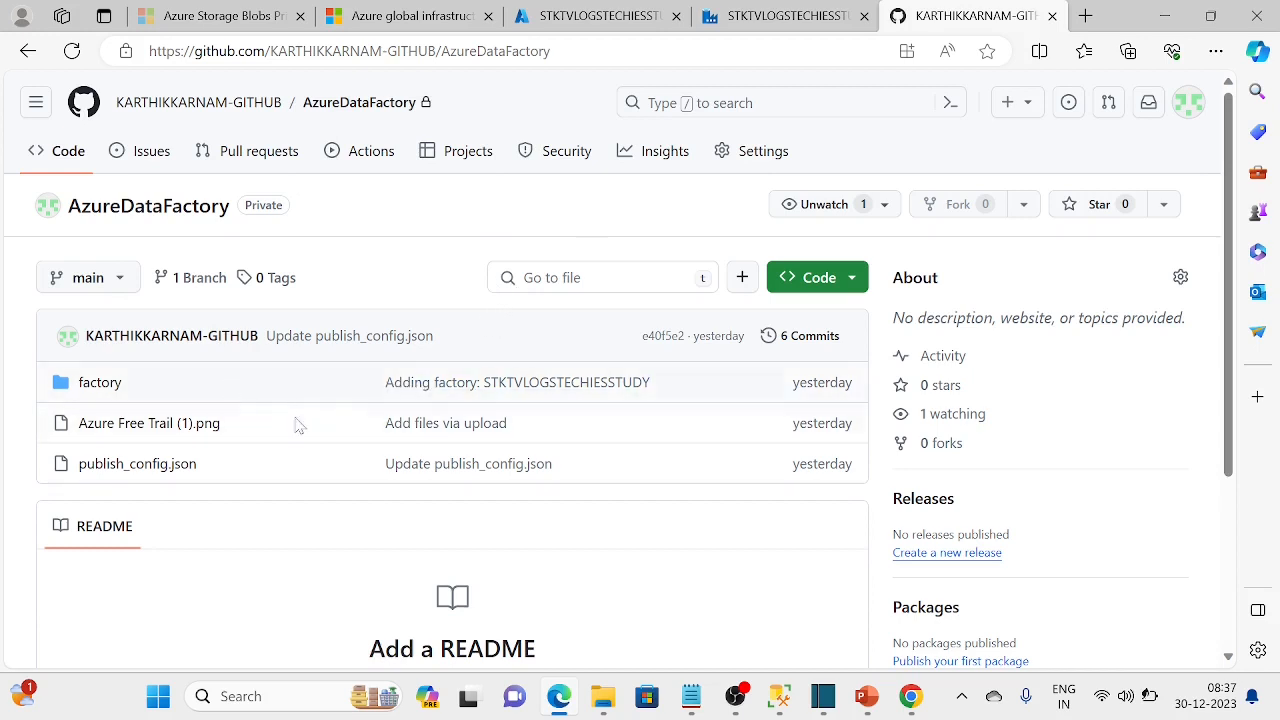
Open github.com in a new InPrivate browser window
left_click(1086, 16)
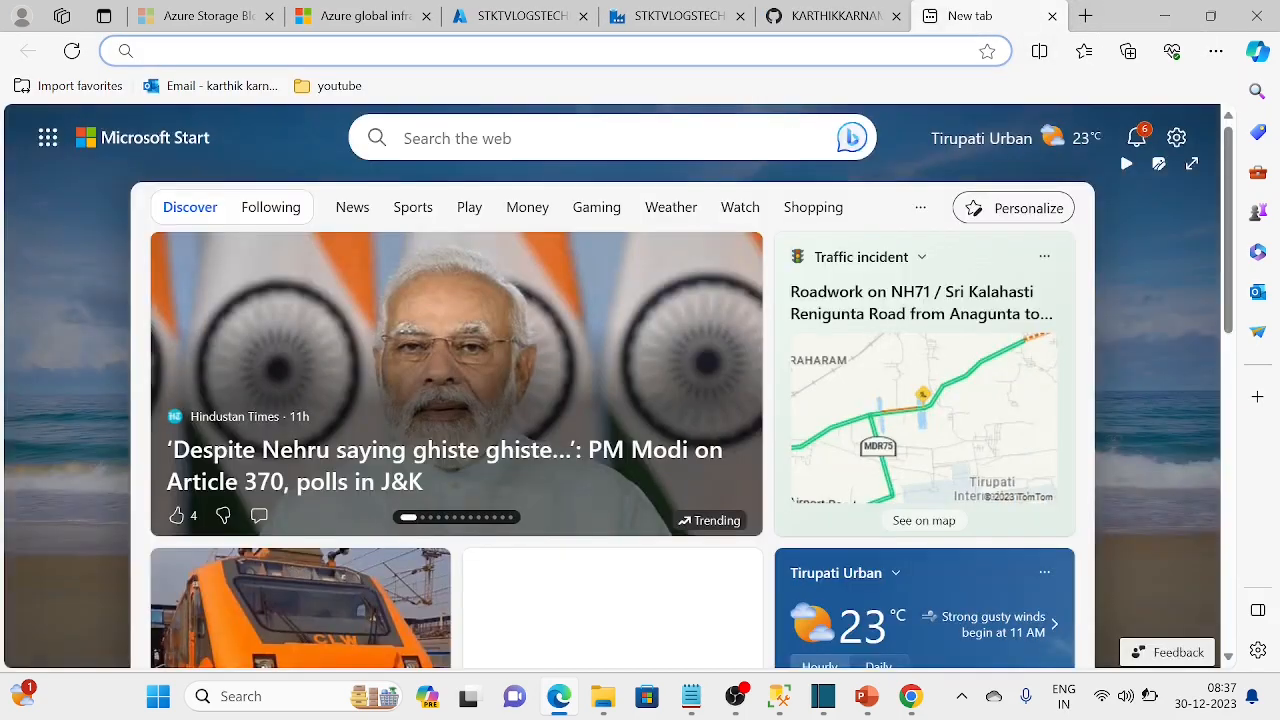
type("g")
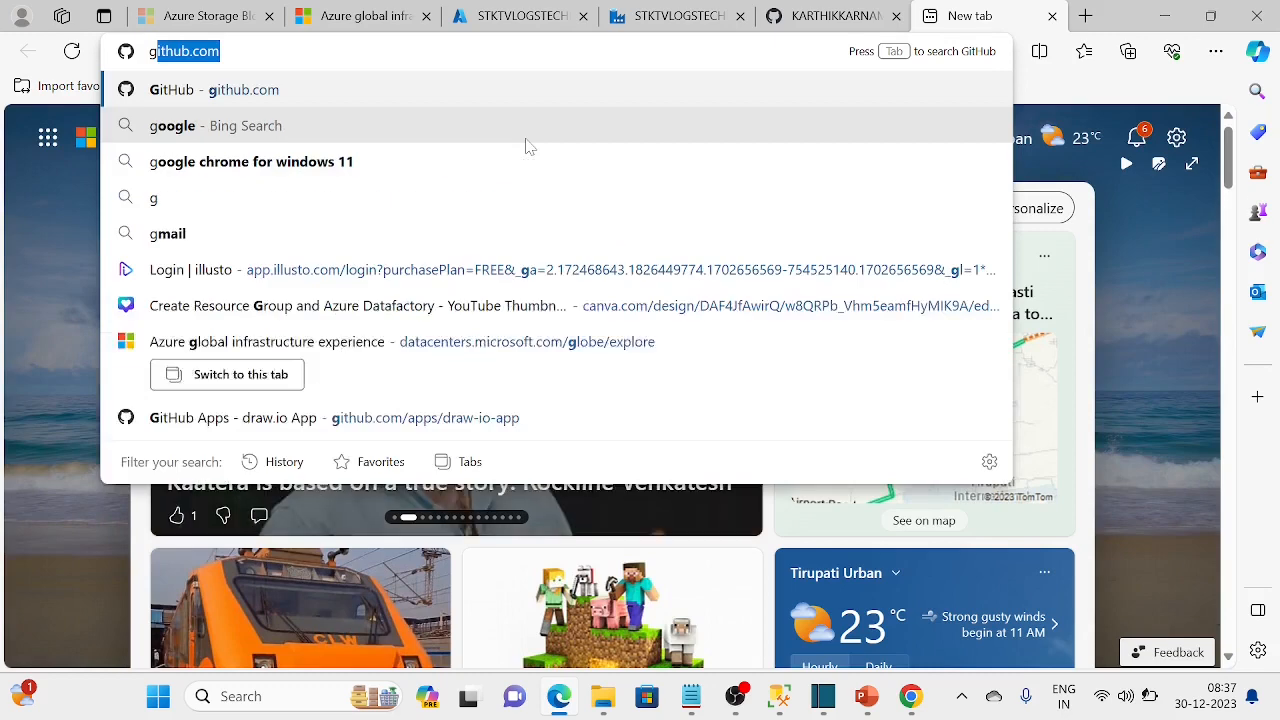
left_click(1216, 51)
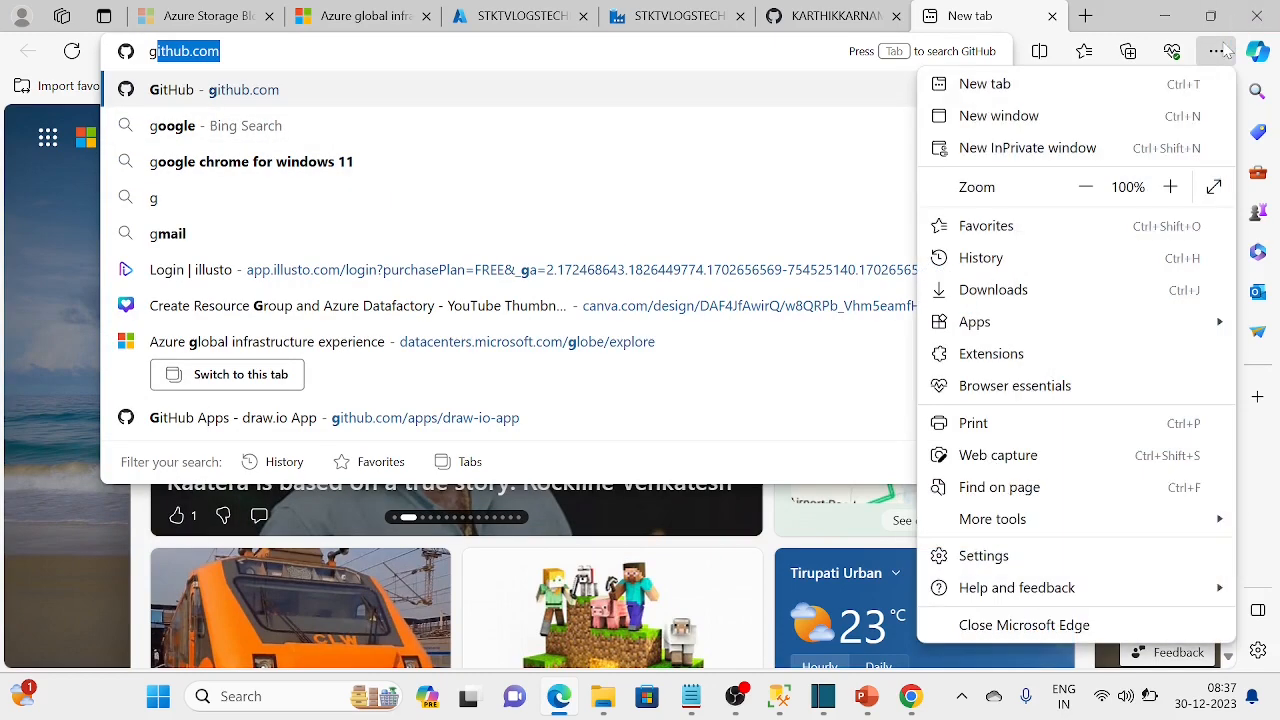
left_click(995, 147)
key("ctrl+v")
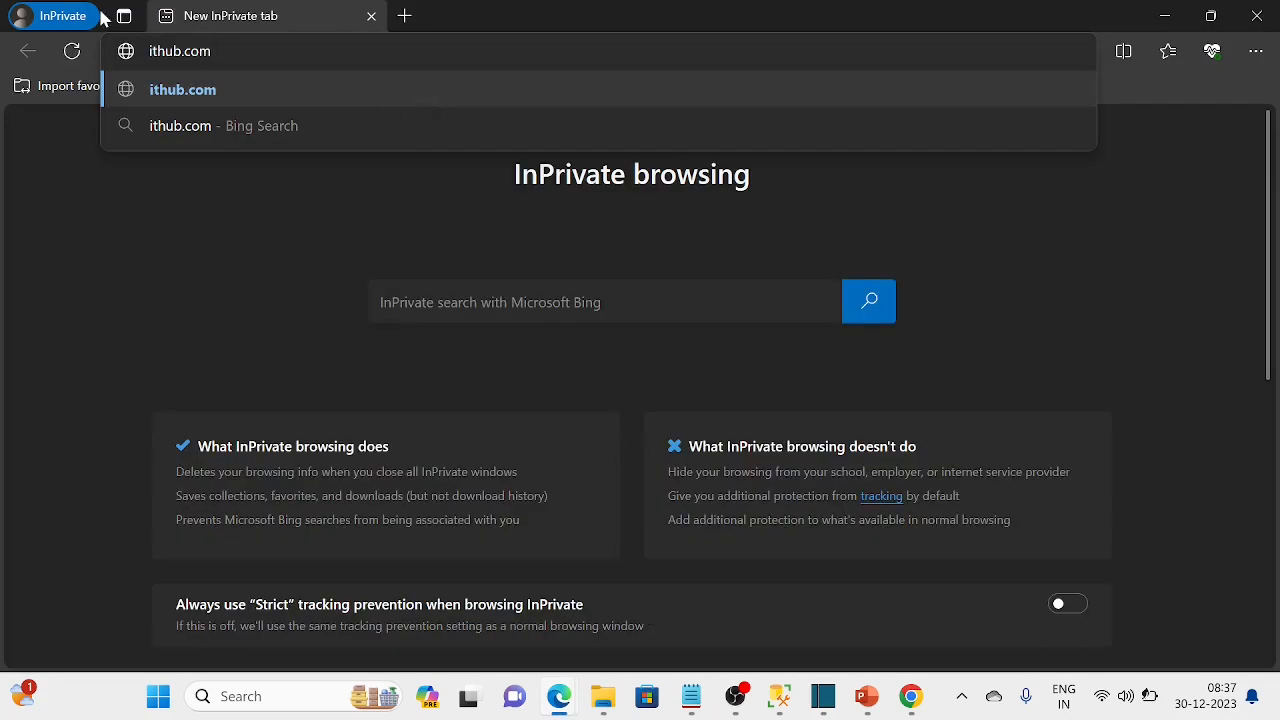
left_click(147, 51)
type("g")
key("Return")
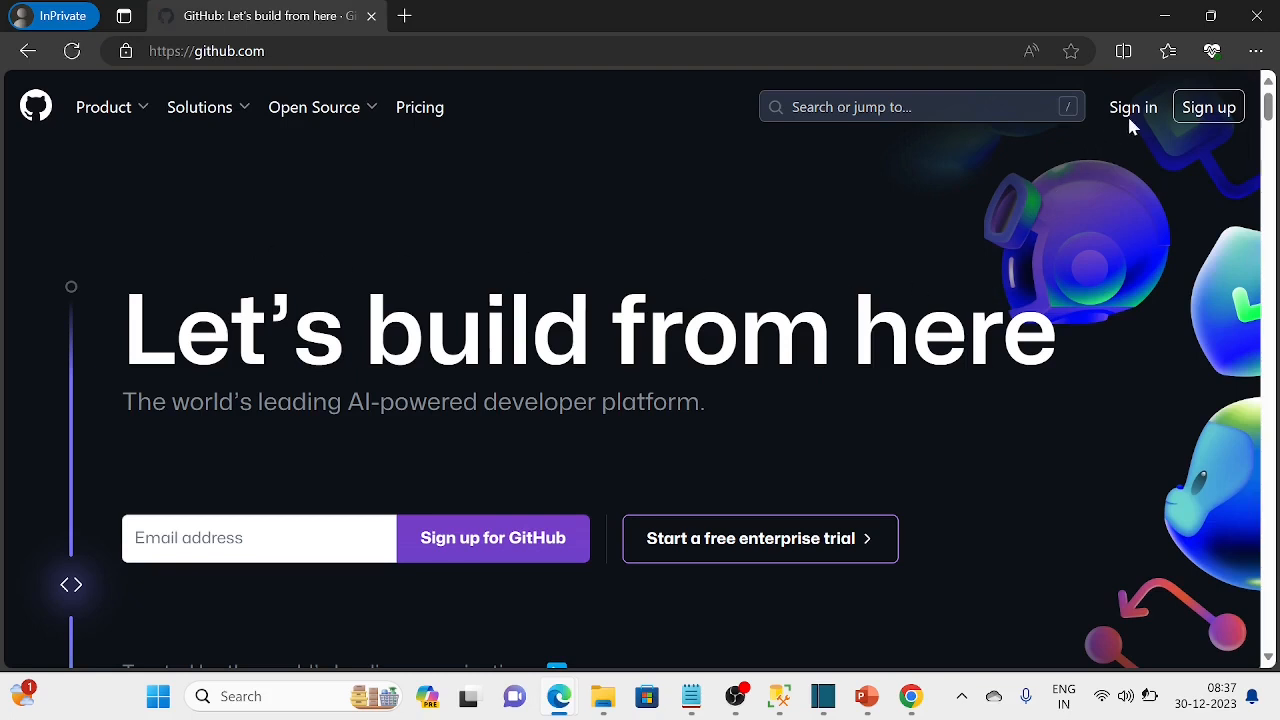
Open the GitHub sign-up form and fill in the account's e-mail address
left_click(1203, 110)
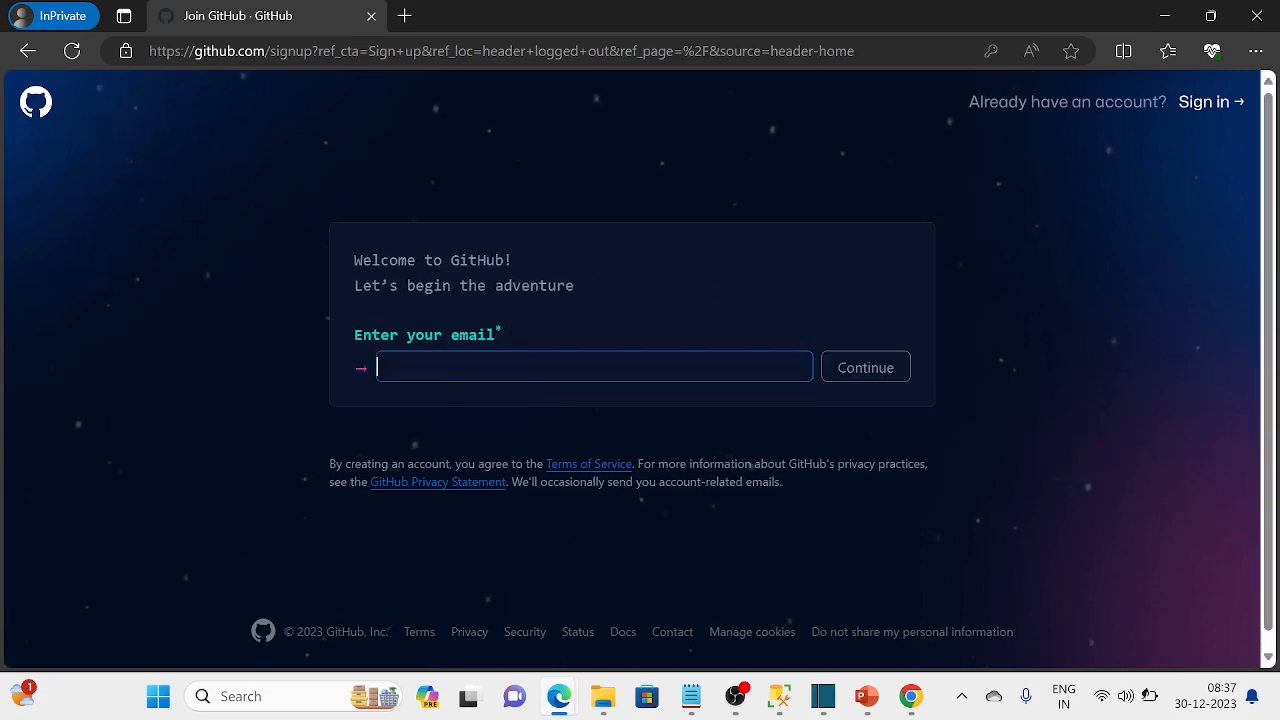
left_click(463, 432)
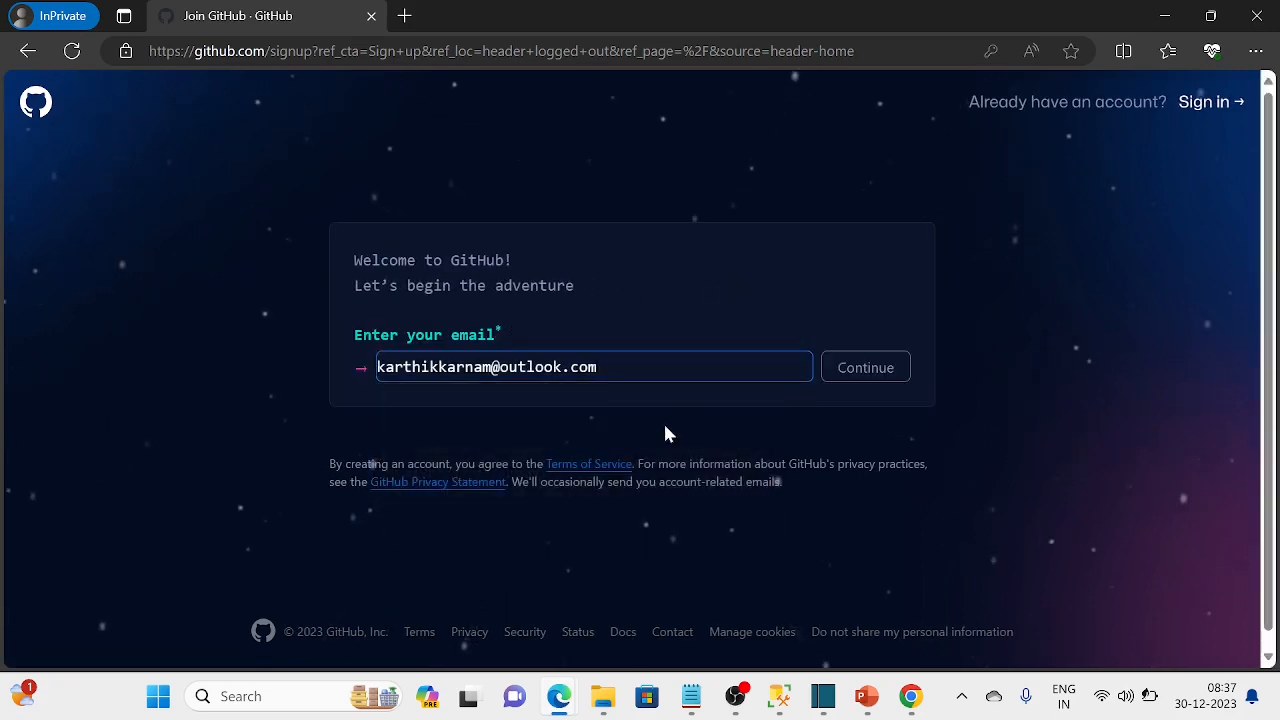
Try to continue the GitHub sign-up with the entered e-mail address, and close the InPrivate window
left_click(858, 374)
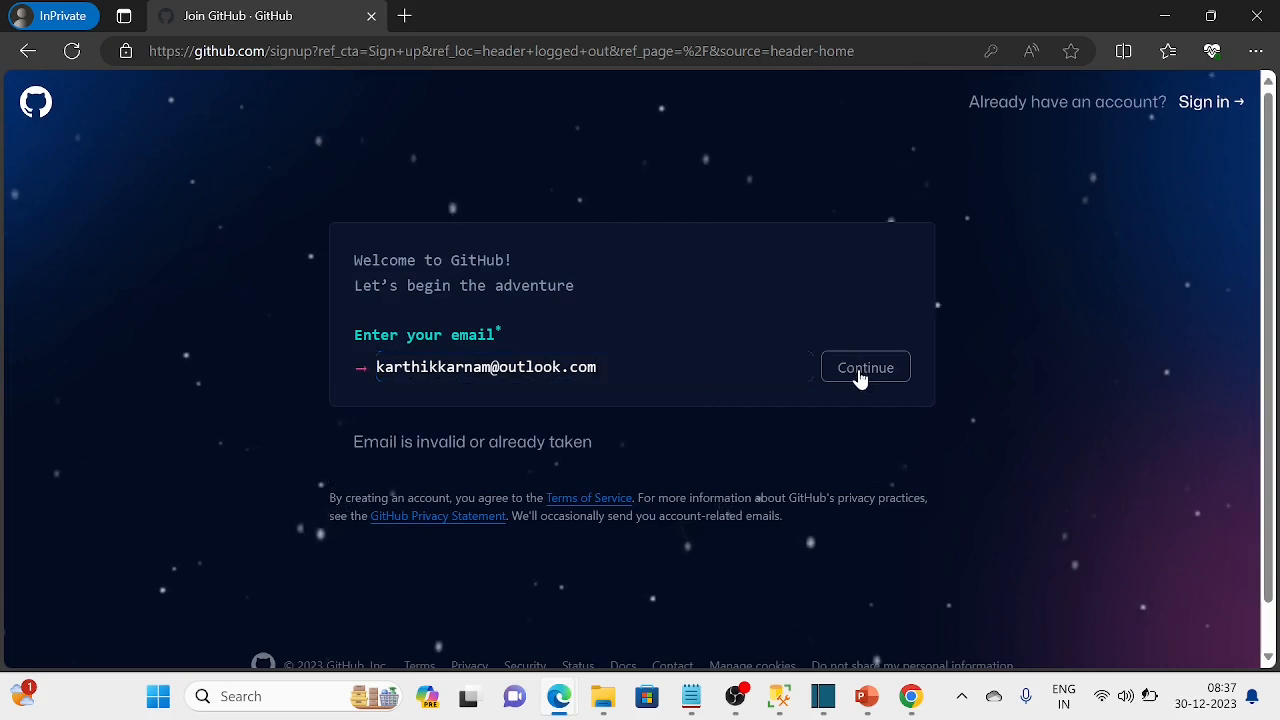
scroll(537, 385, "down", 1)
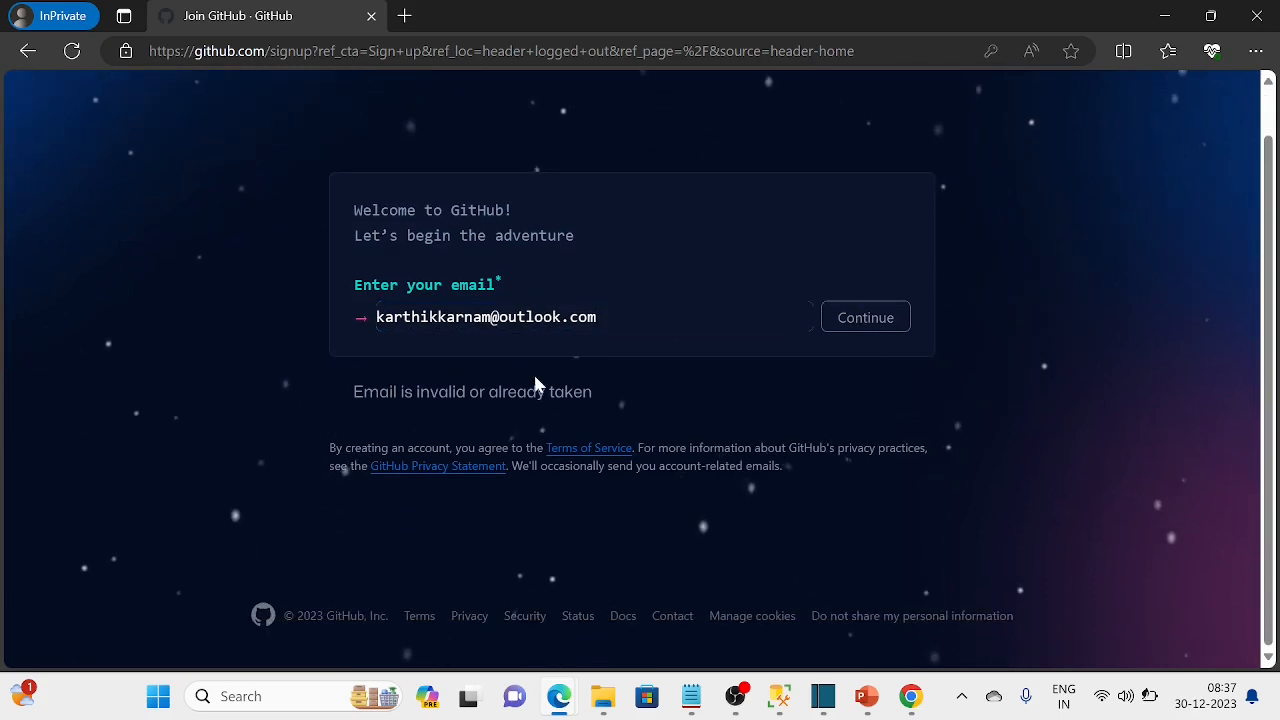
left_click(597, 317)
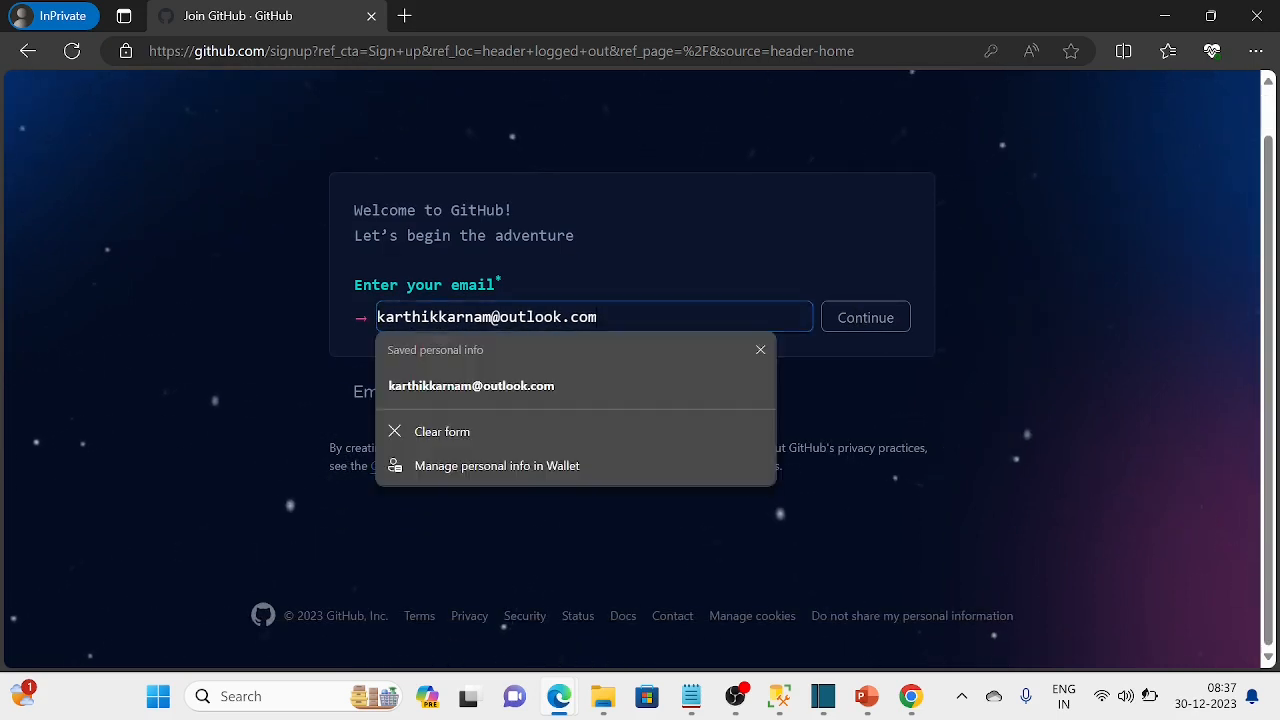
left_click(232, 236)
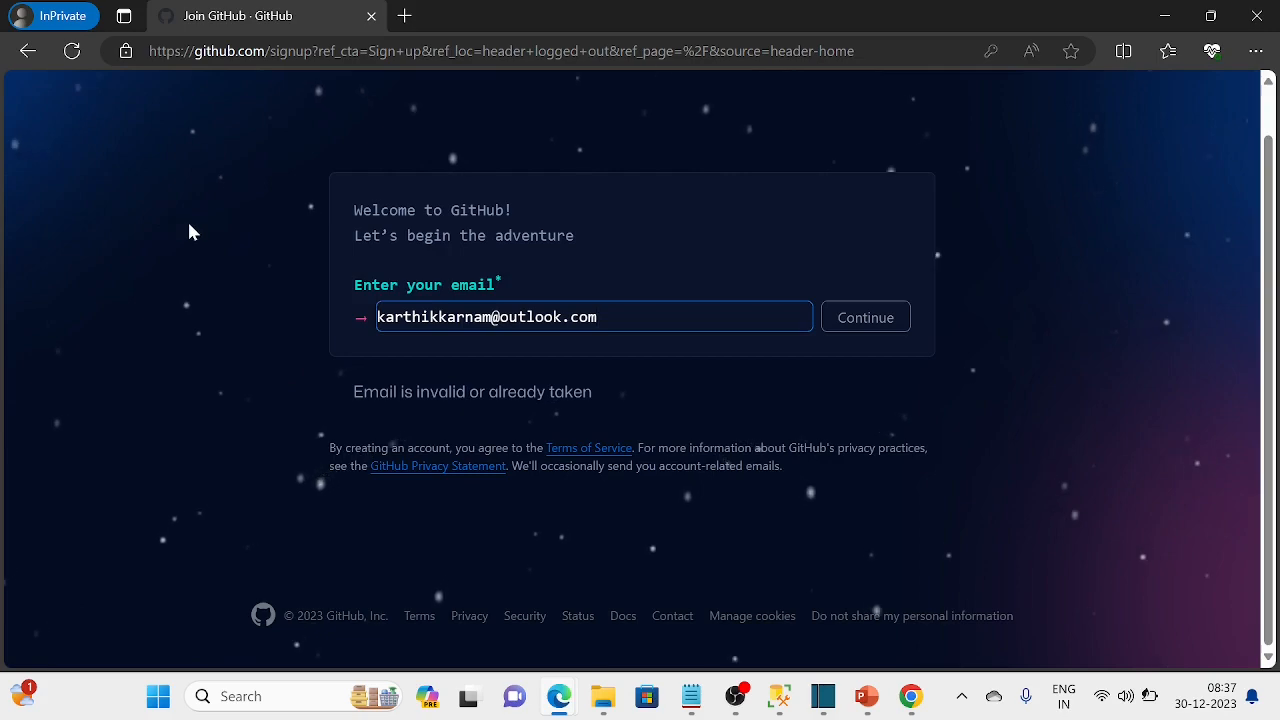
left_click(1271, 10)
Return to the AzureDataFactory repository on GitHub and open the account's list of repositories
left_click(660, 15)
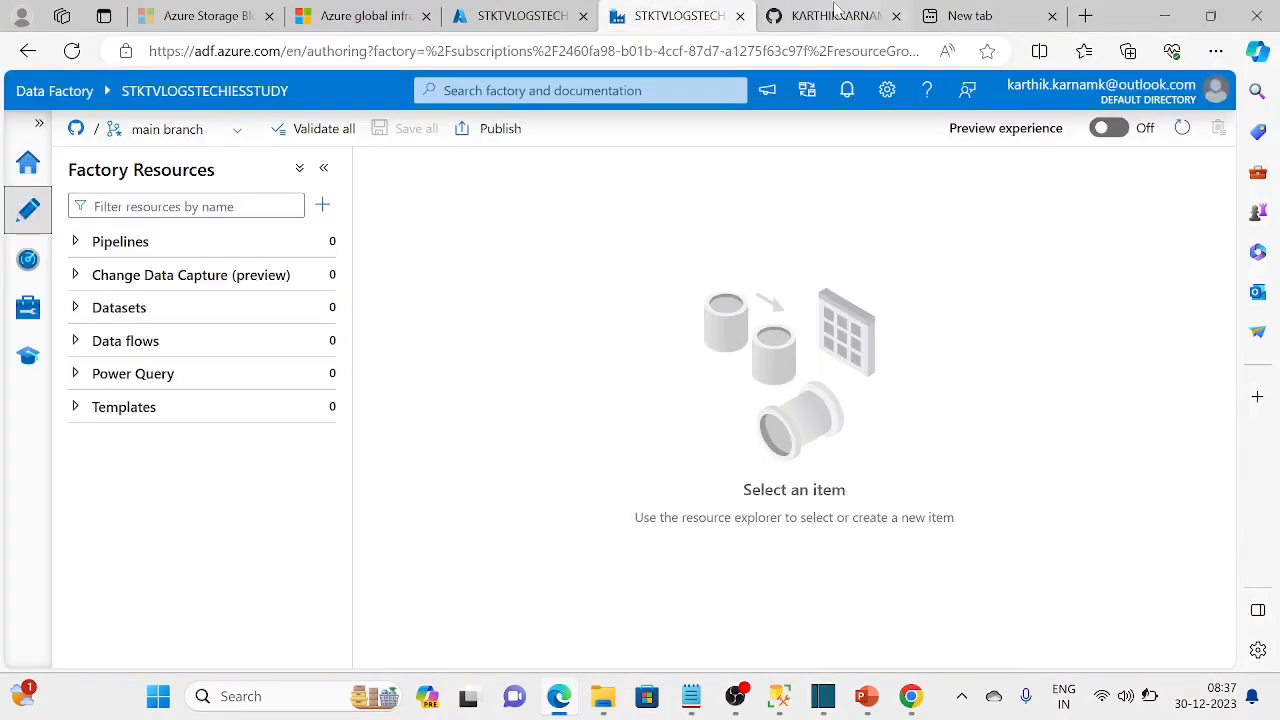
left_click(836, 12)
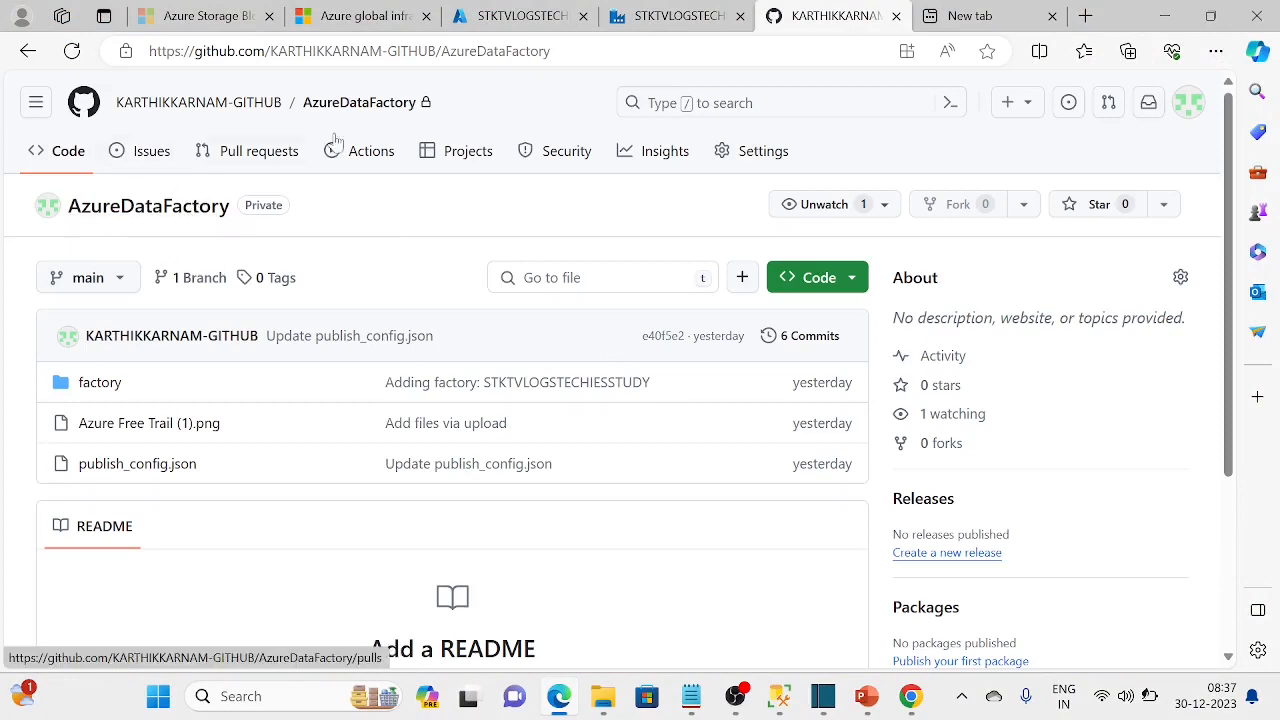
mouse_move(120, 106)
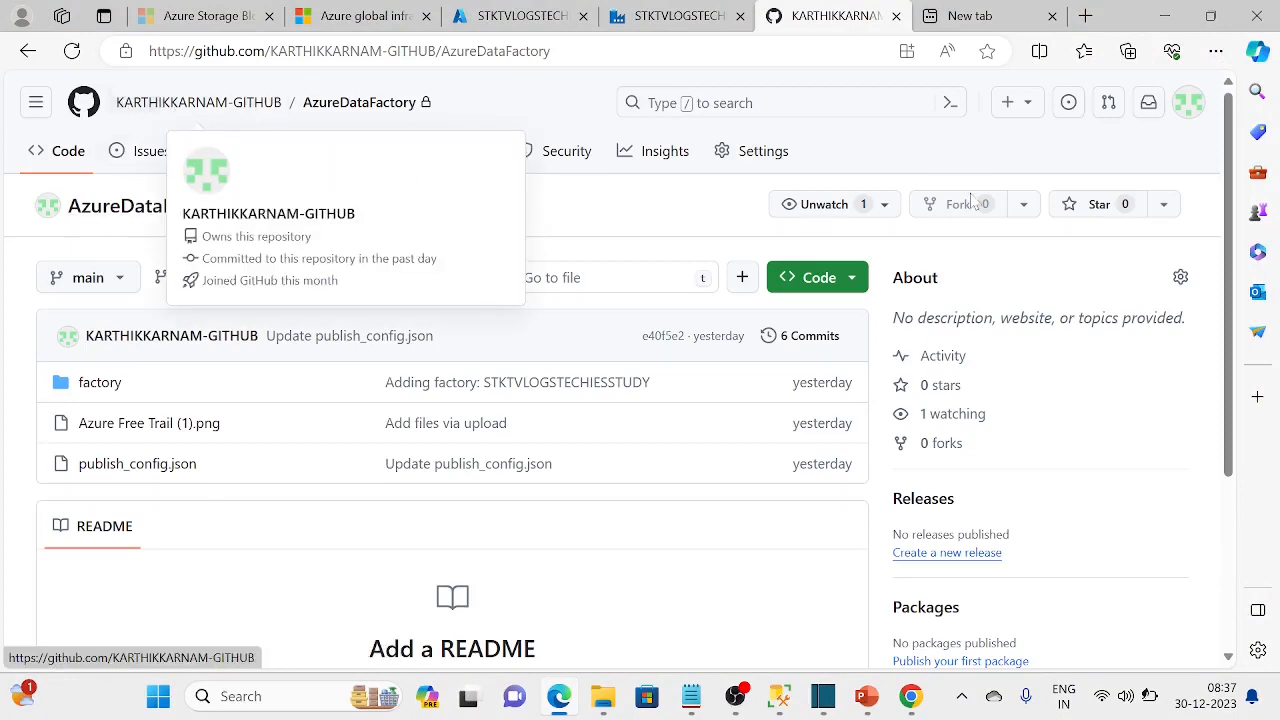
left_click(1190, 104)
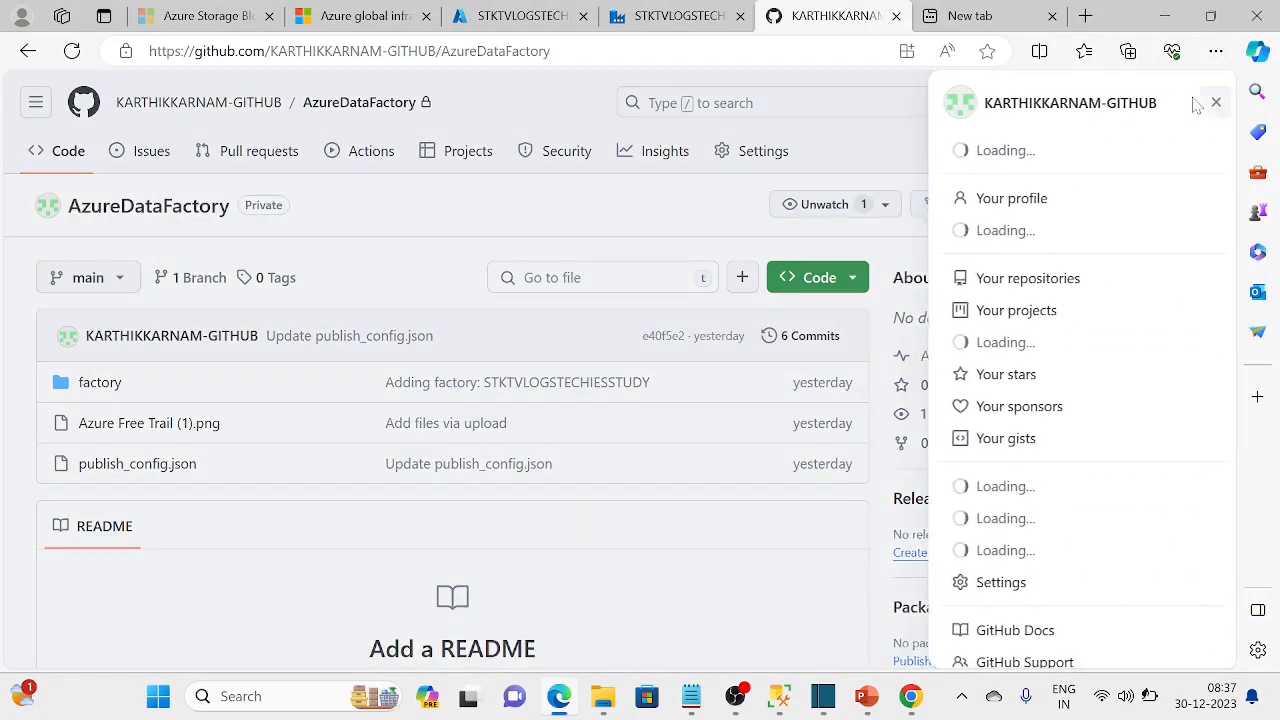
left_click(1054, 281)
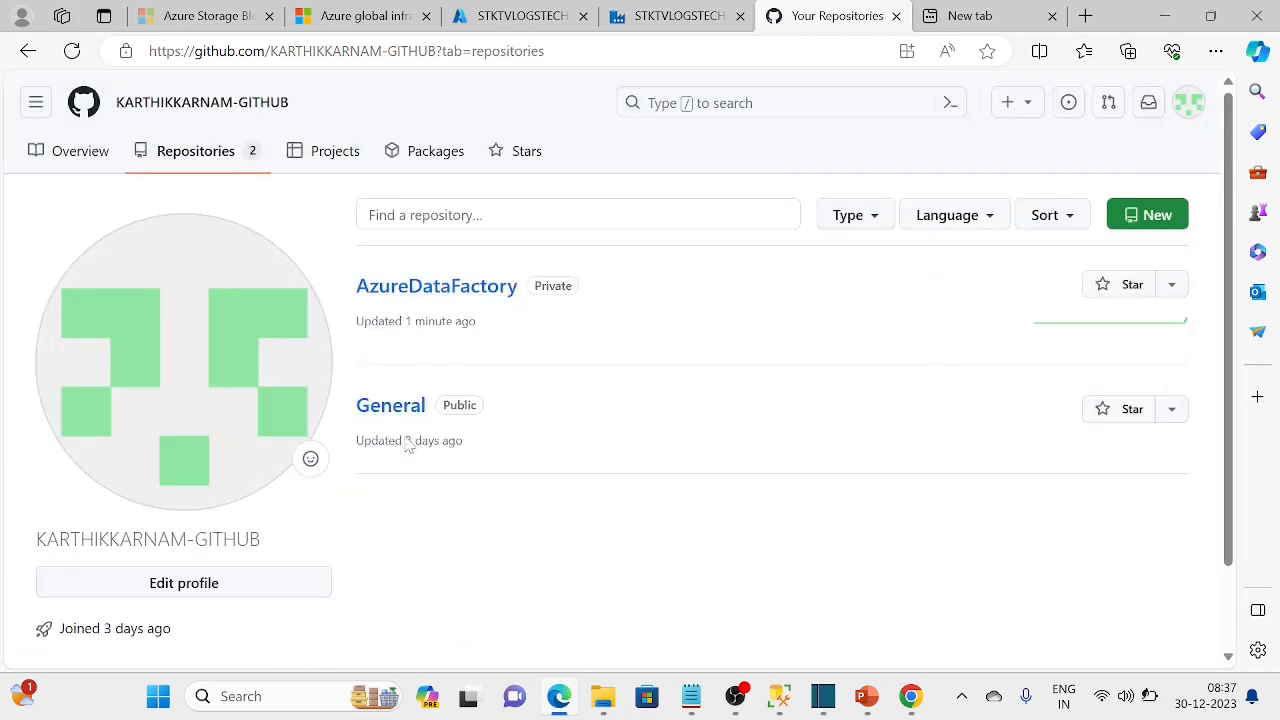
scroll(370, 522, "down", 2)
scroll(381, 521, "up", 2)
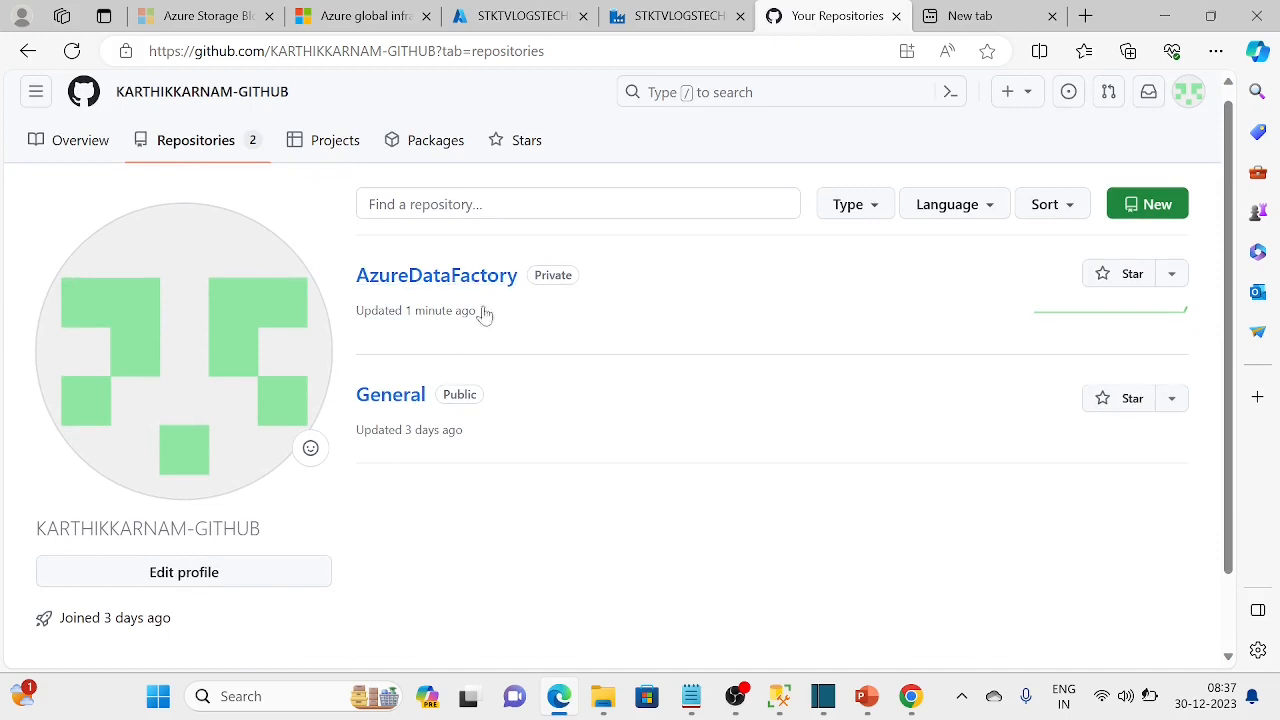
Check the type filter options of the repository list and go back to the AzureDataFactory repository
left_click(870, 205)
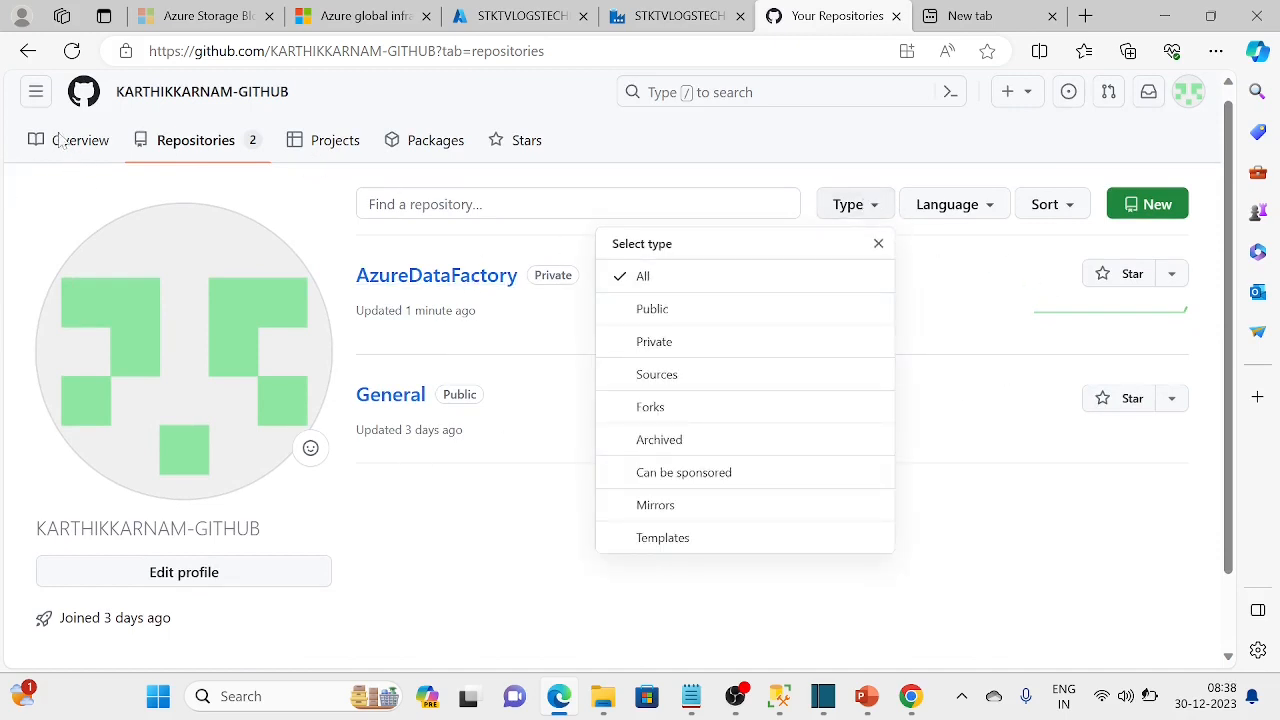
left_click(45, 105)
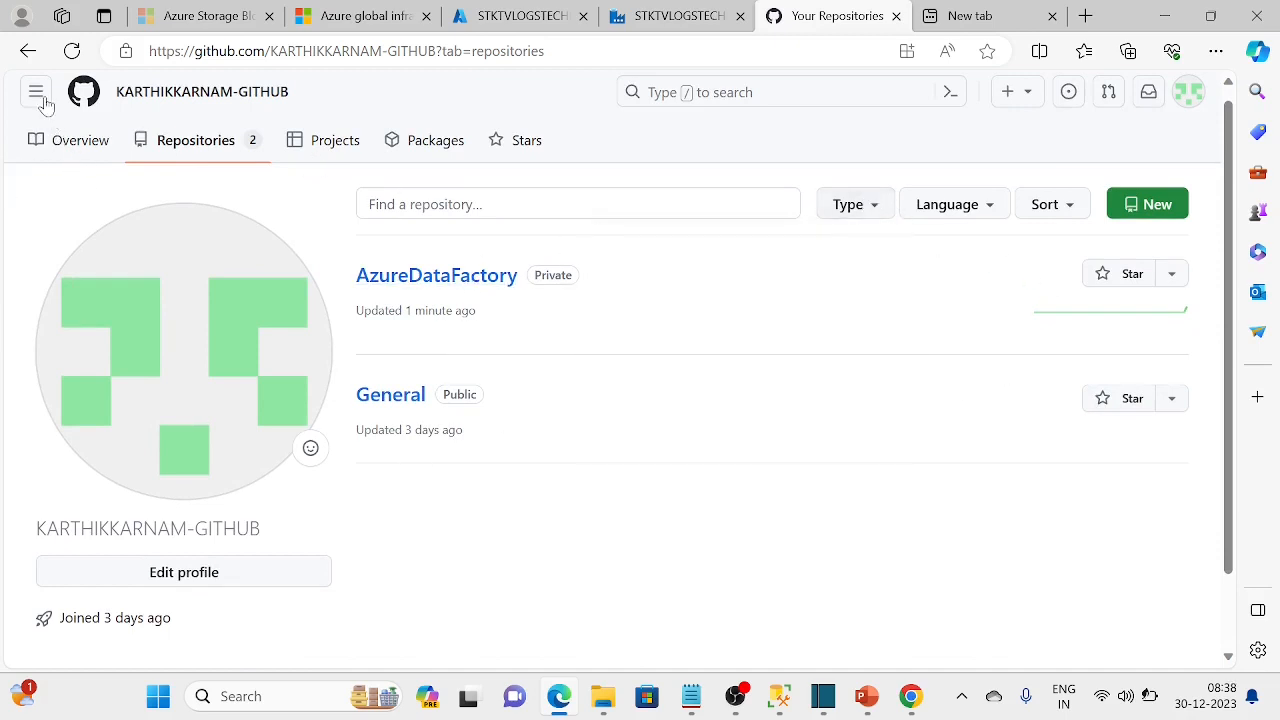
left_click(28, 50)
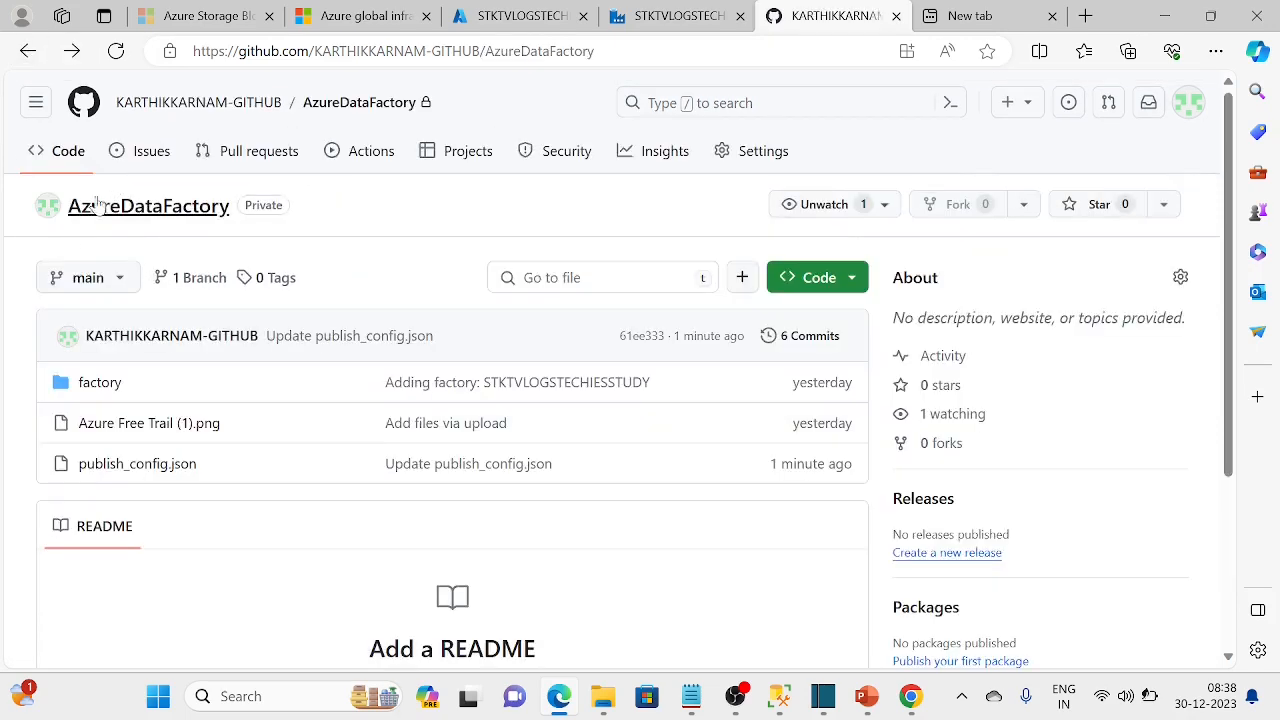
View the GitHub Projects page past its welcome message, and return to the account's list of repositories
left_click(36, 102)
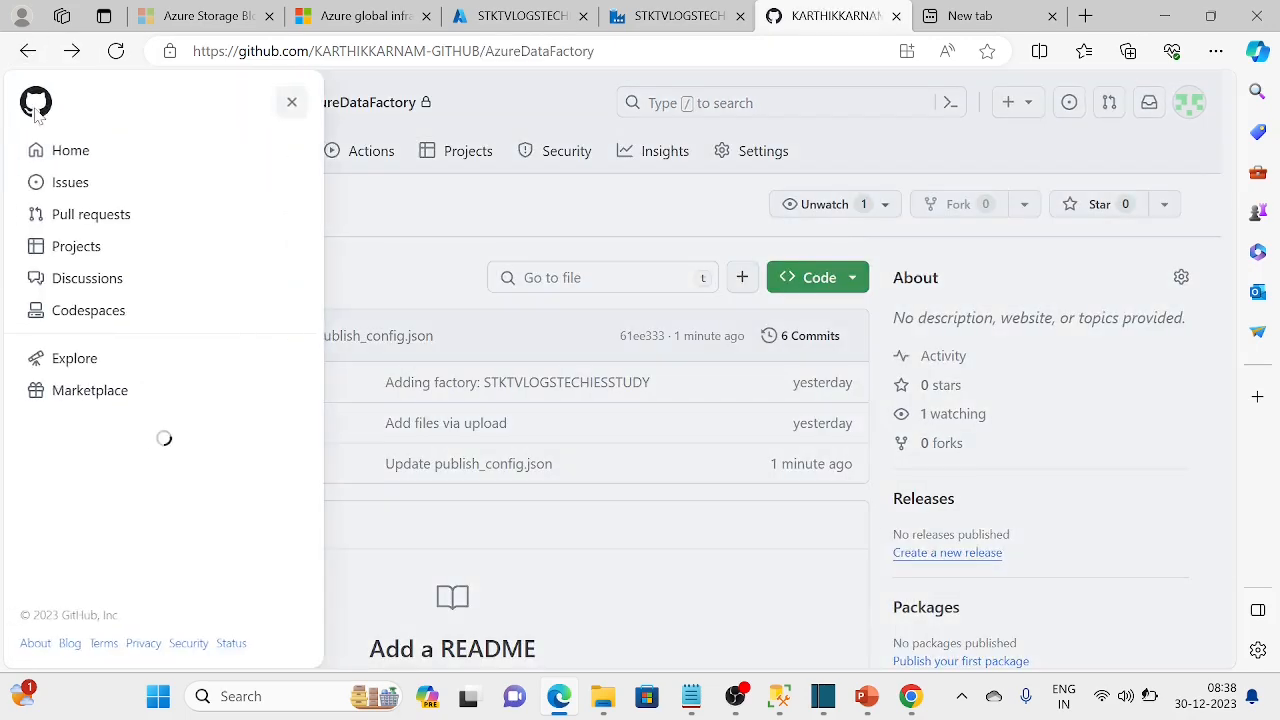
left_click(81, 256)
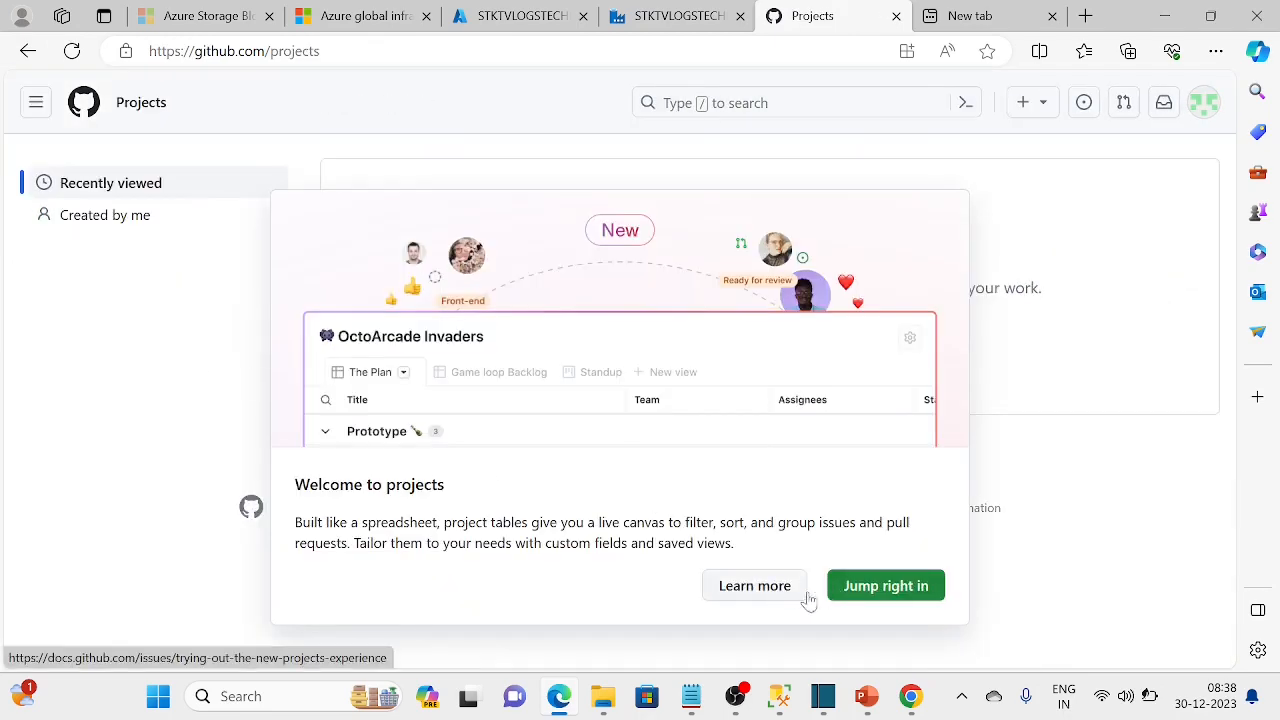
left_click(860, 589)
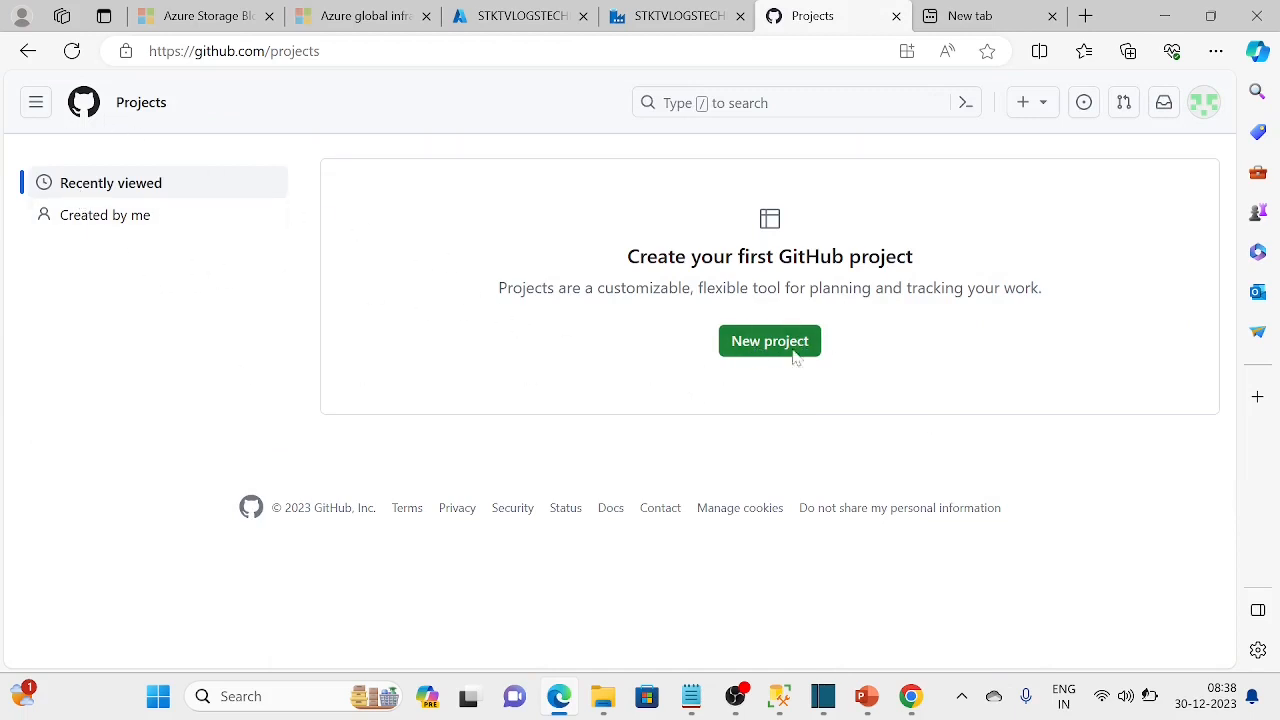
left_click(1204, 103)
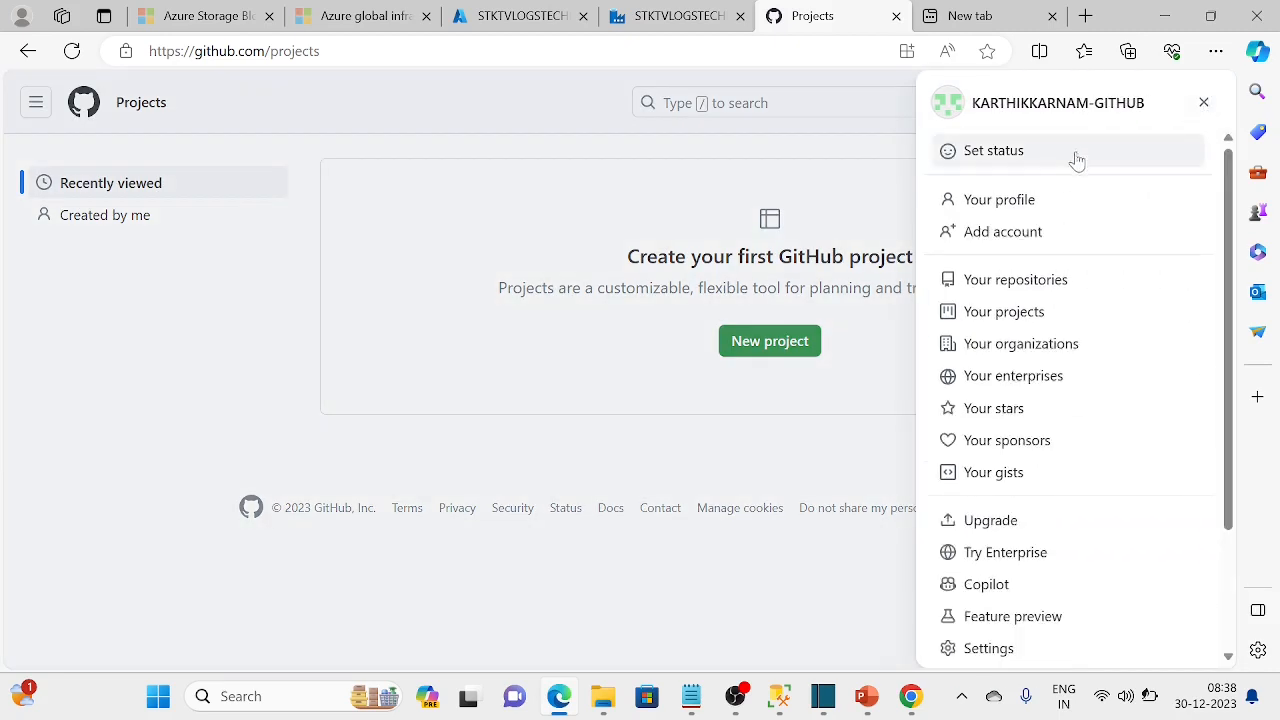
left_click(1036, 283)
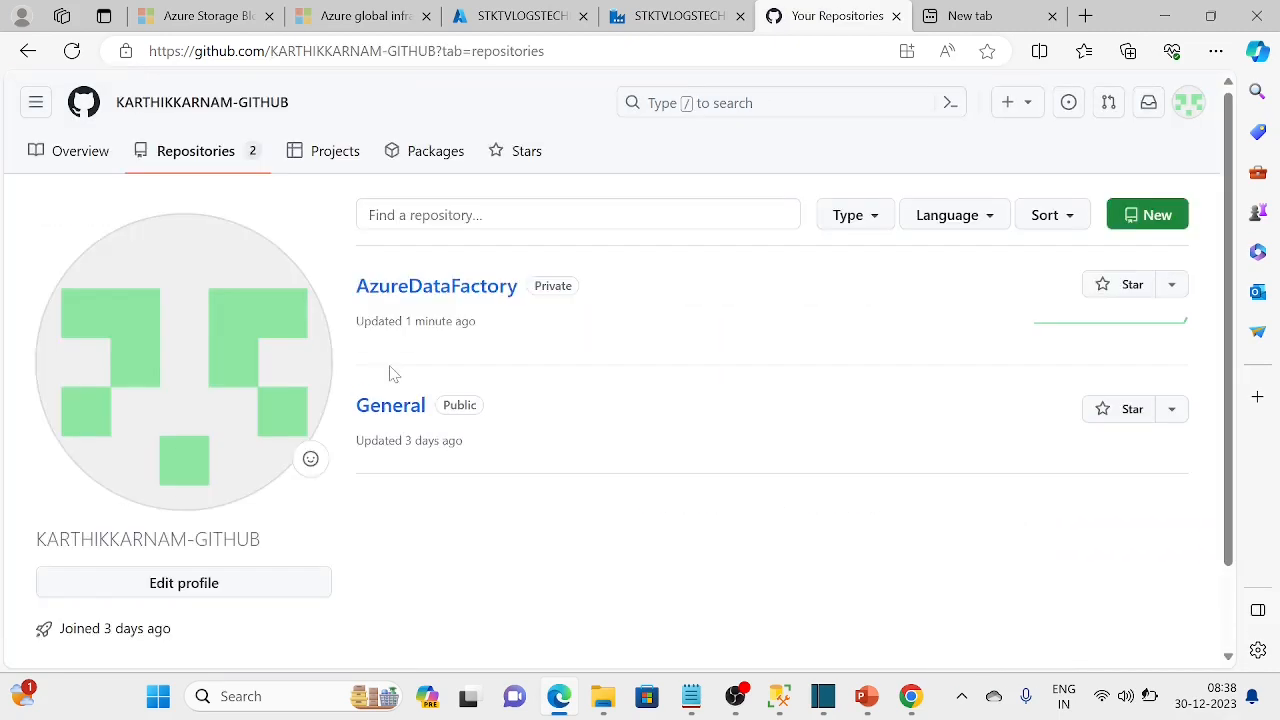
Create a new public repository named AzureDatabase without a README, .gitignore template or license
left_click(1028, 106)
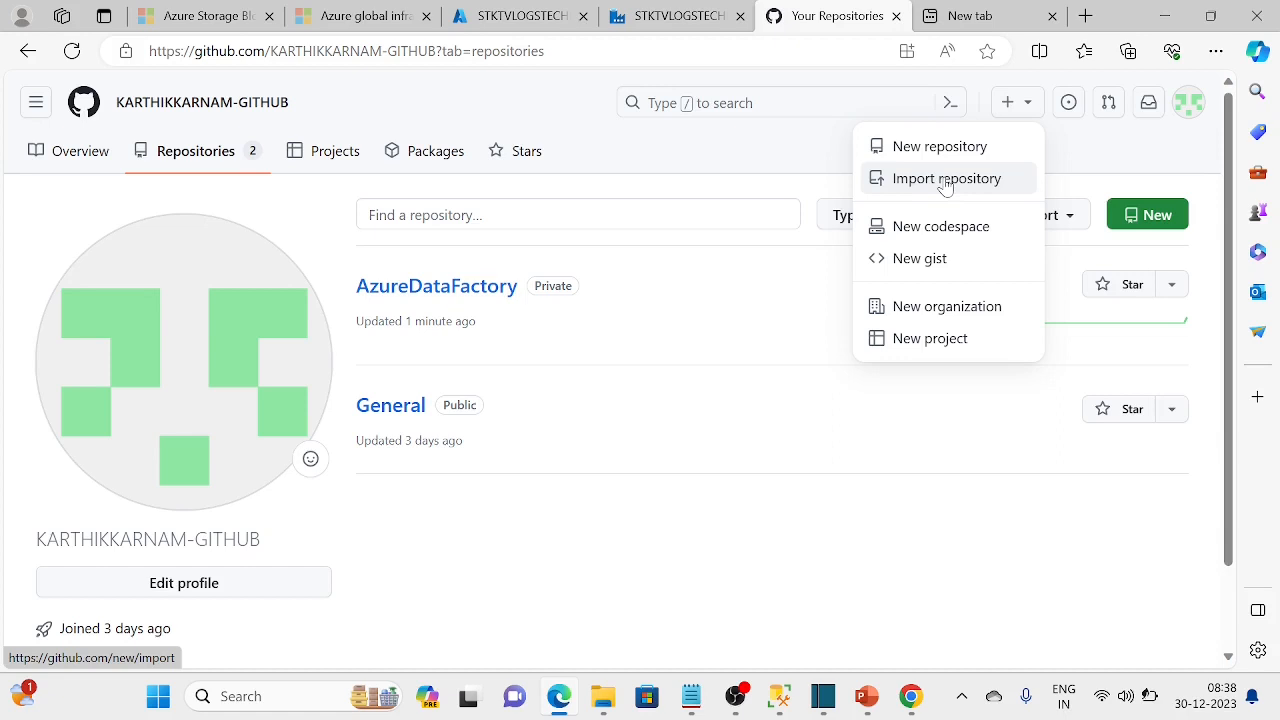
left_click(941, 146)
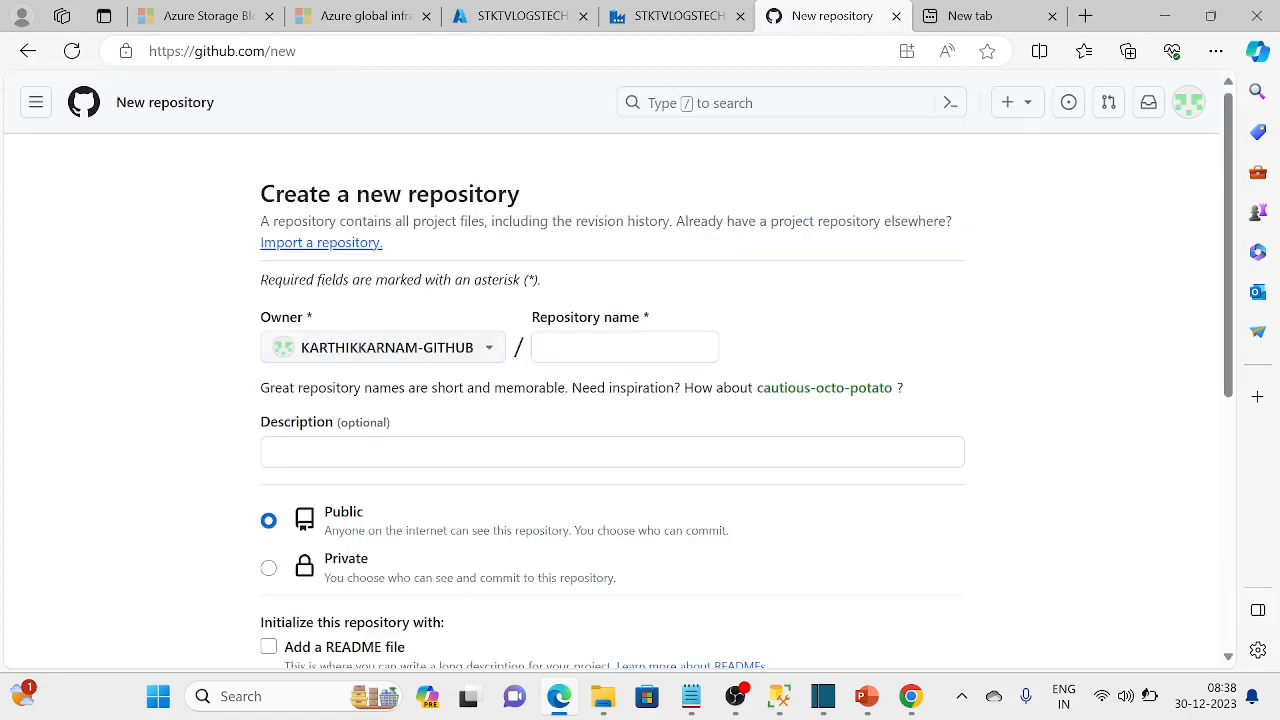
left_click(566, 347)
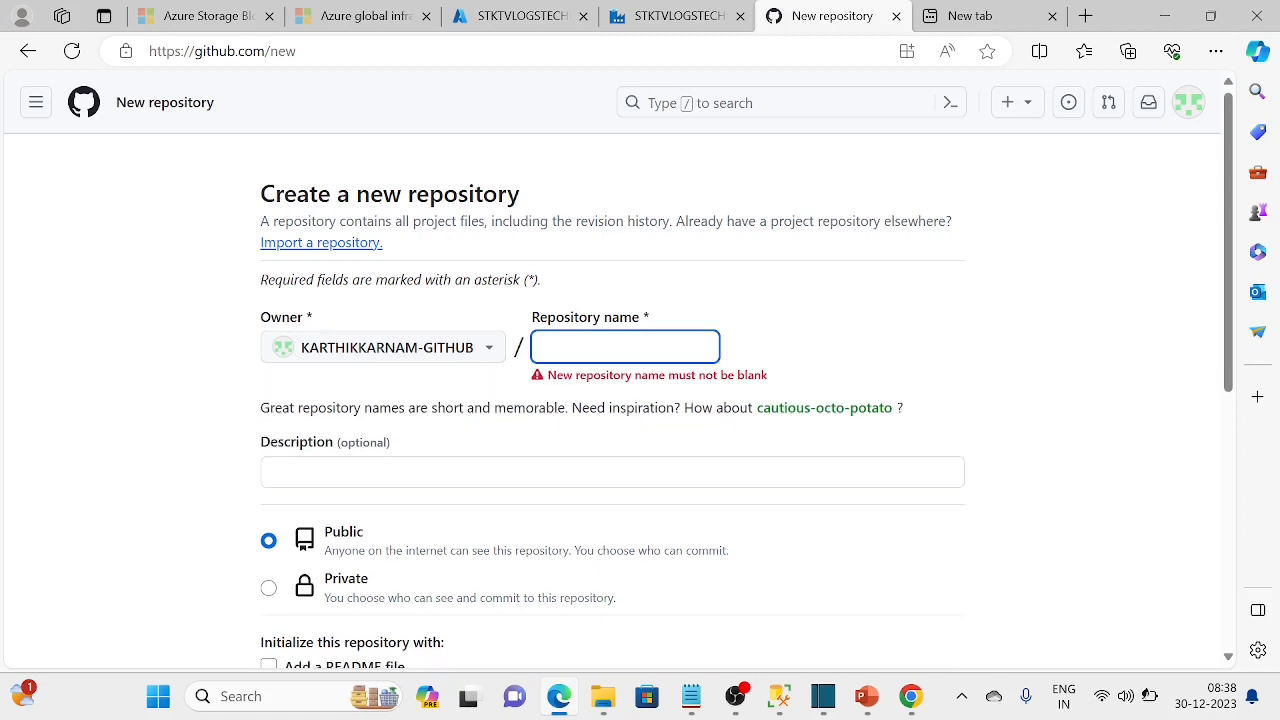
type("Az")
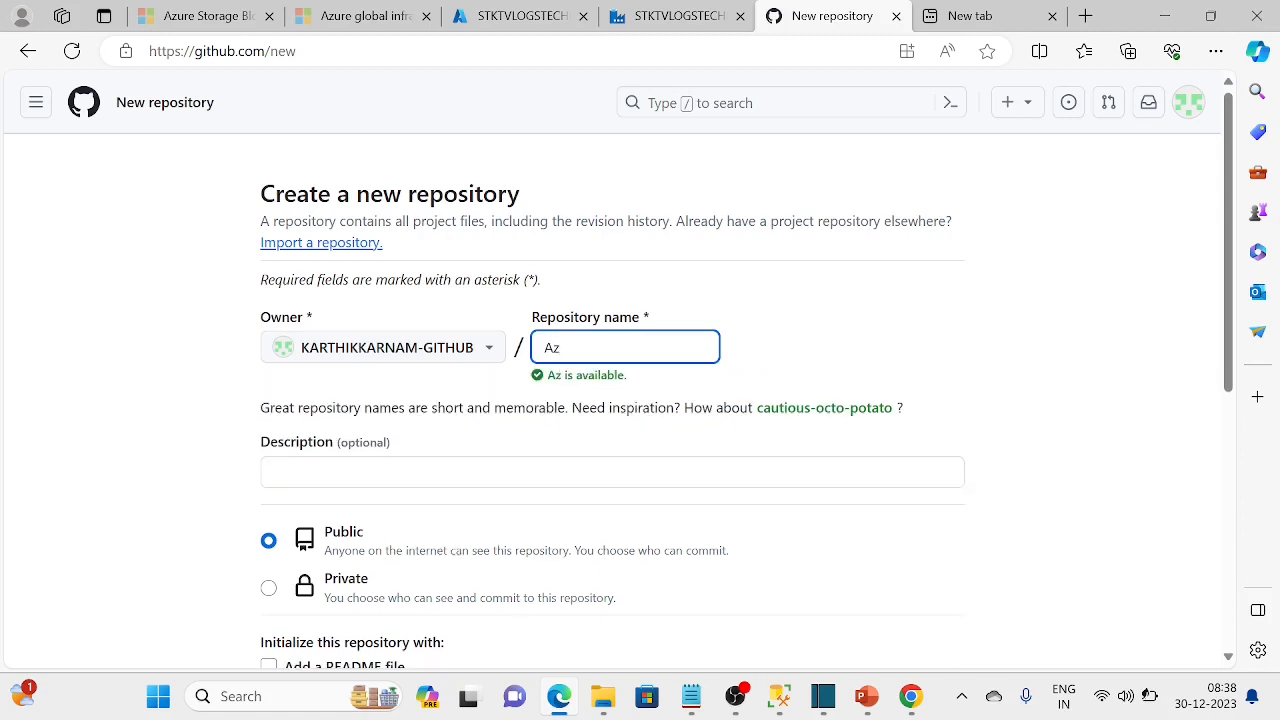
type("ureDatabase")
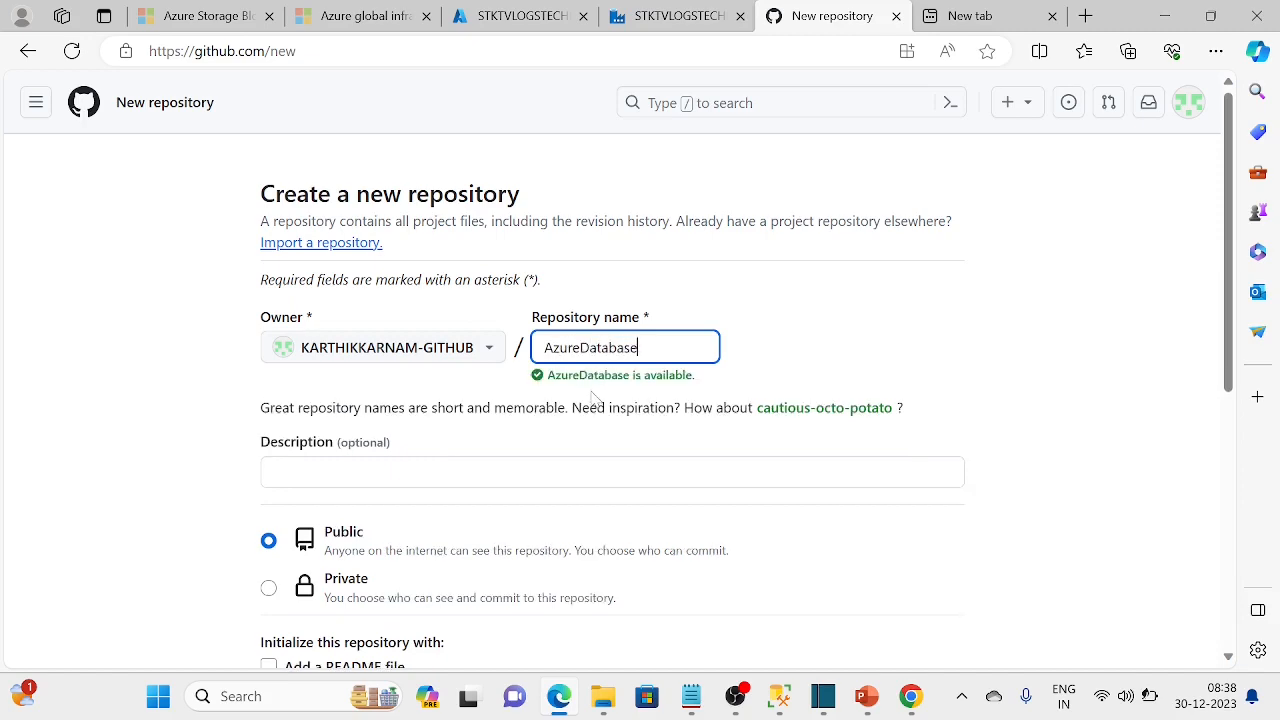
scroll(491, 537, "down", 5)
left_click(890, 538)
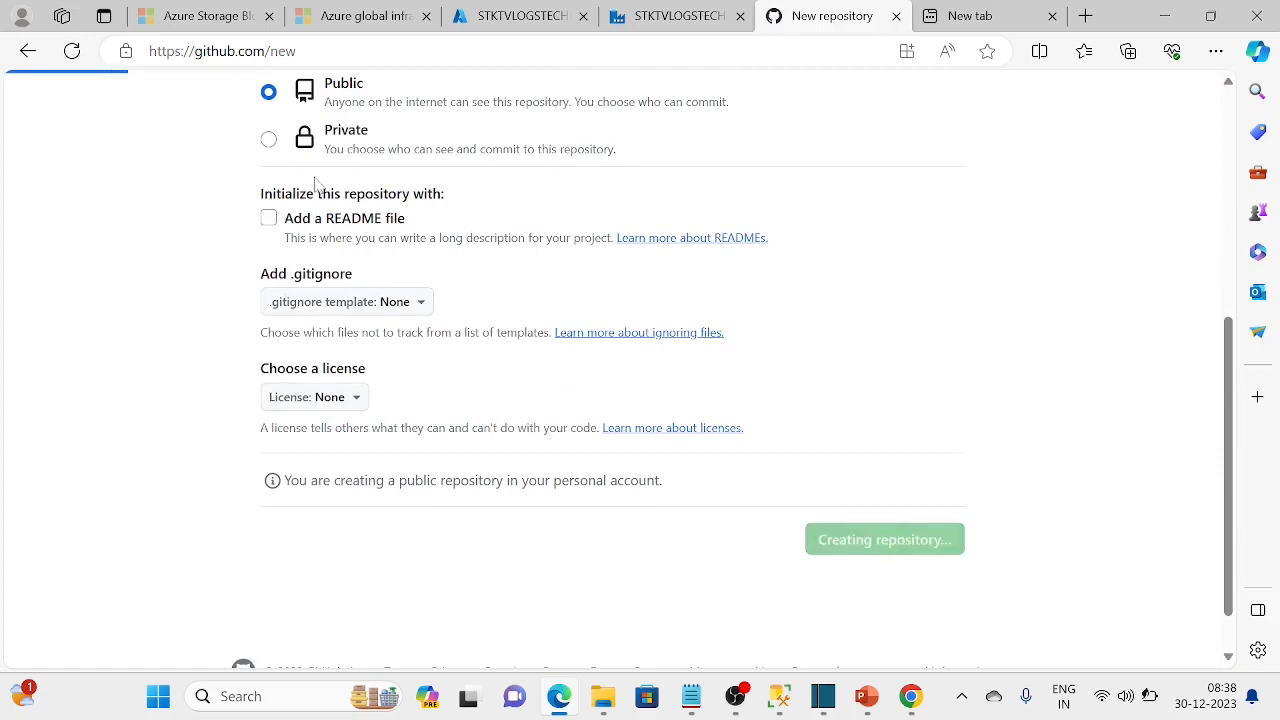
Look through the quick setup and command-line instructions of the AzureDatabase repository
scroll(320, 435, "down", 2)
scroll(330, 428, "down", 4)
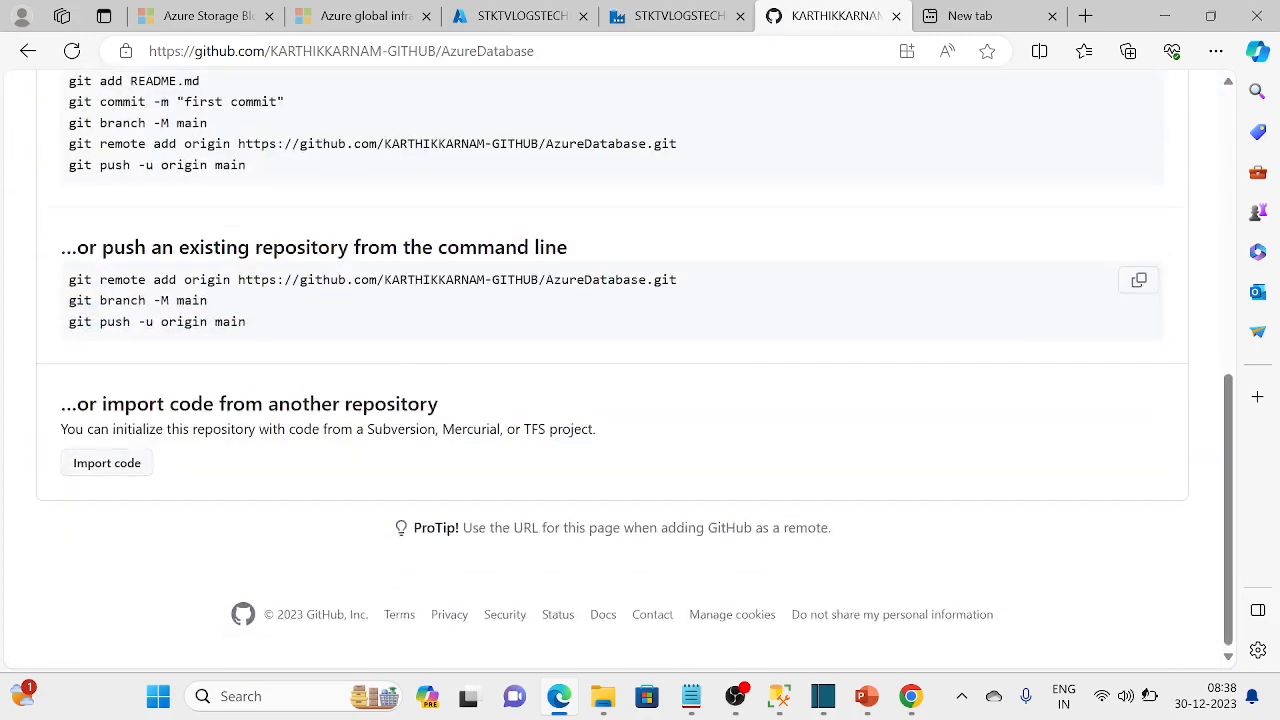
scroll(330, 428, "up", 6)
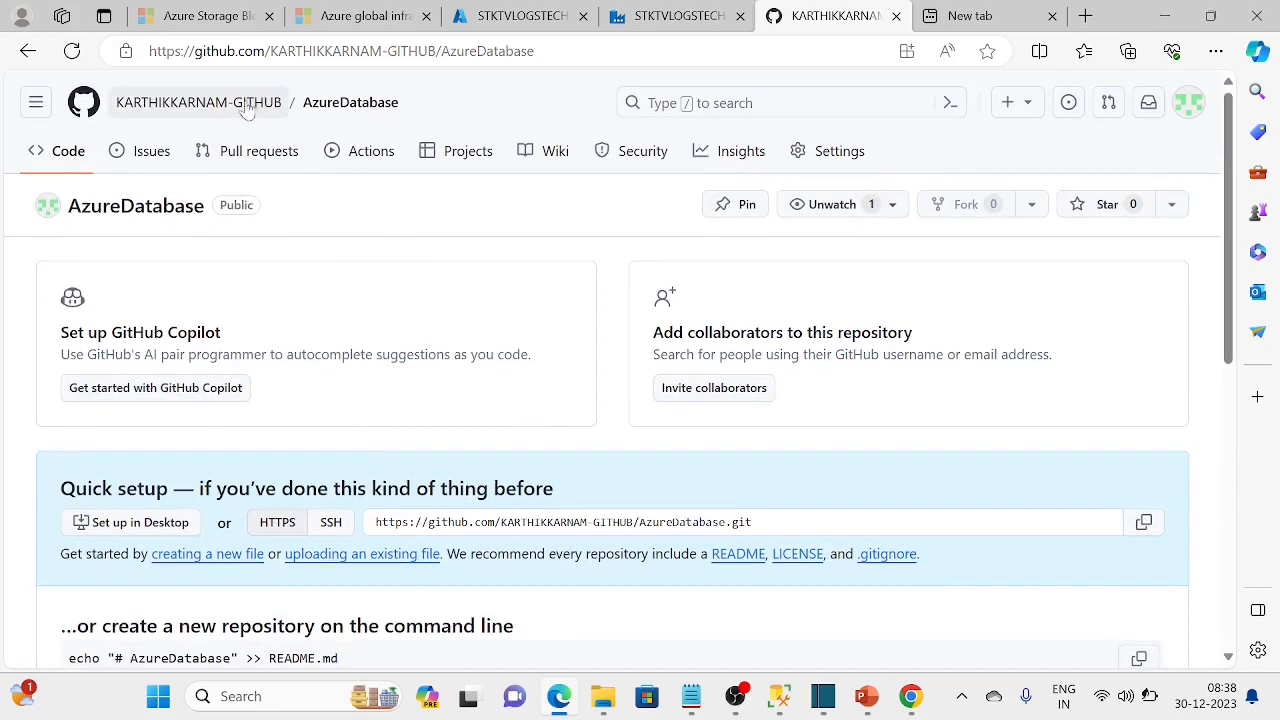
Review the account's Organizations settings page and bring up GitHub's global navigation
left_click(1189, 103)
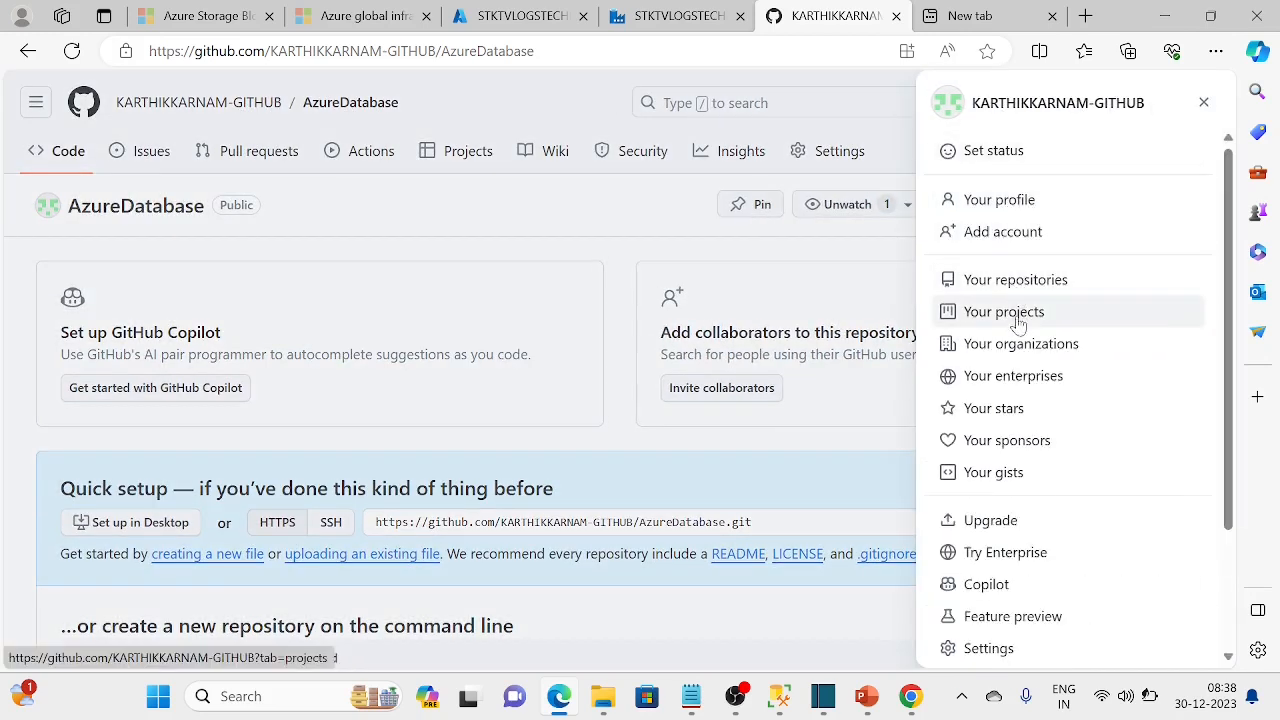
left_click(1007, 345)
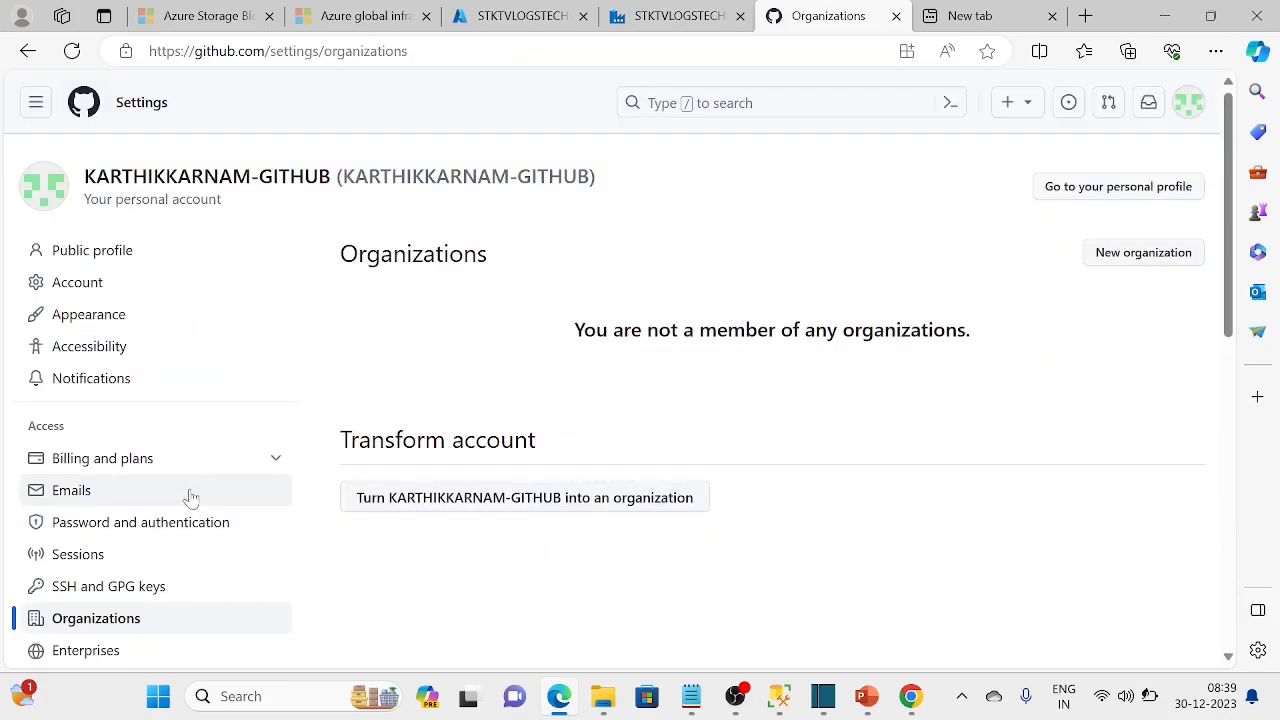
scroll(130, 390, "down", 1)
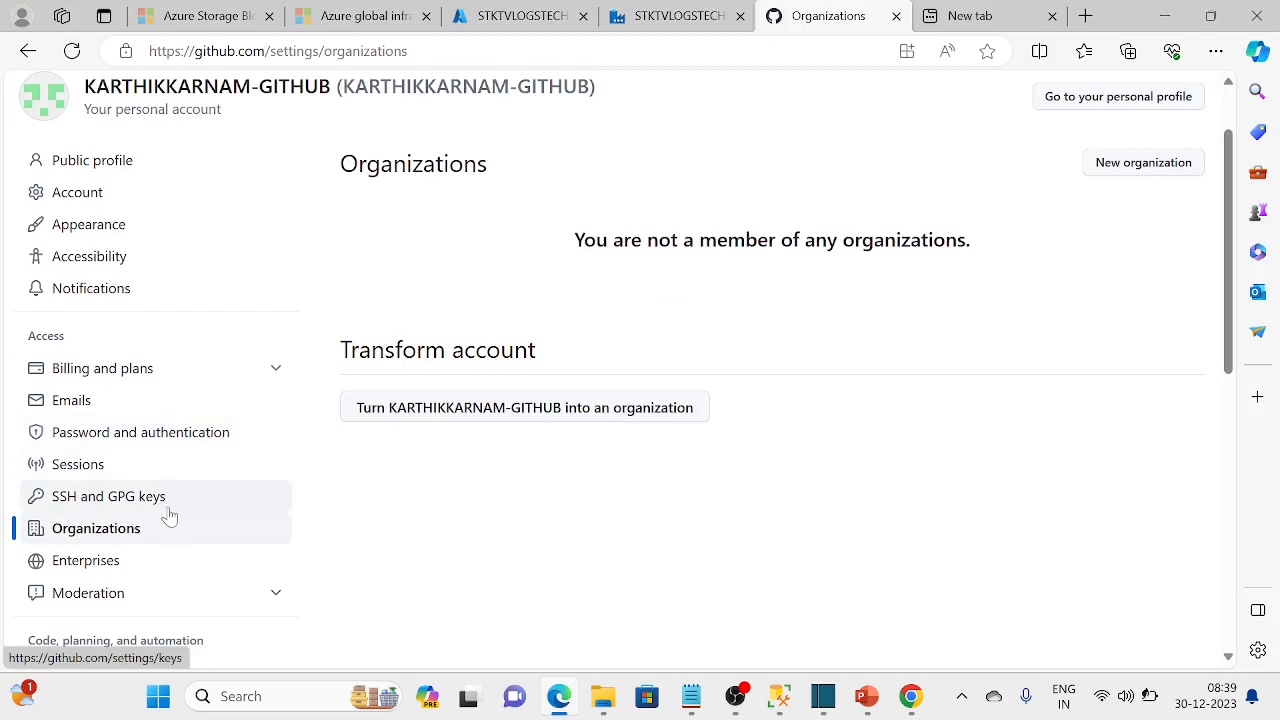
scroll(168, 520, "up", 1)
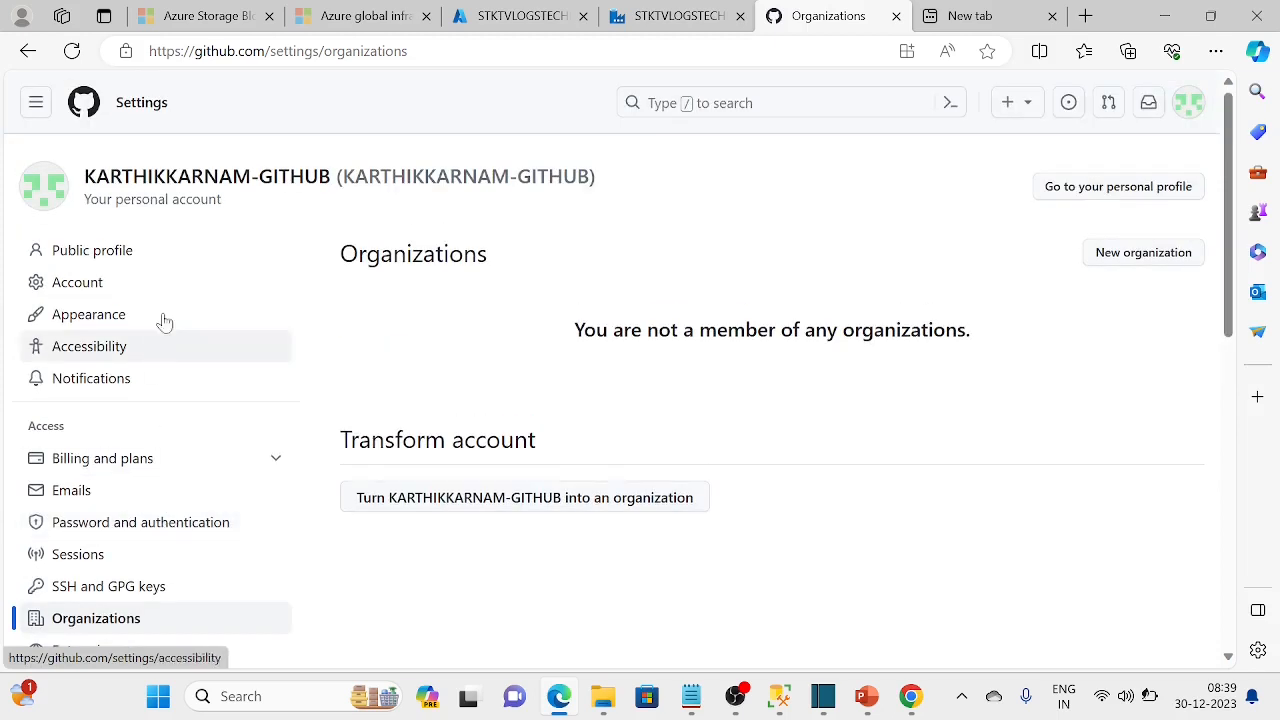
left_click(36, 104)
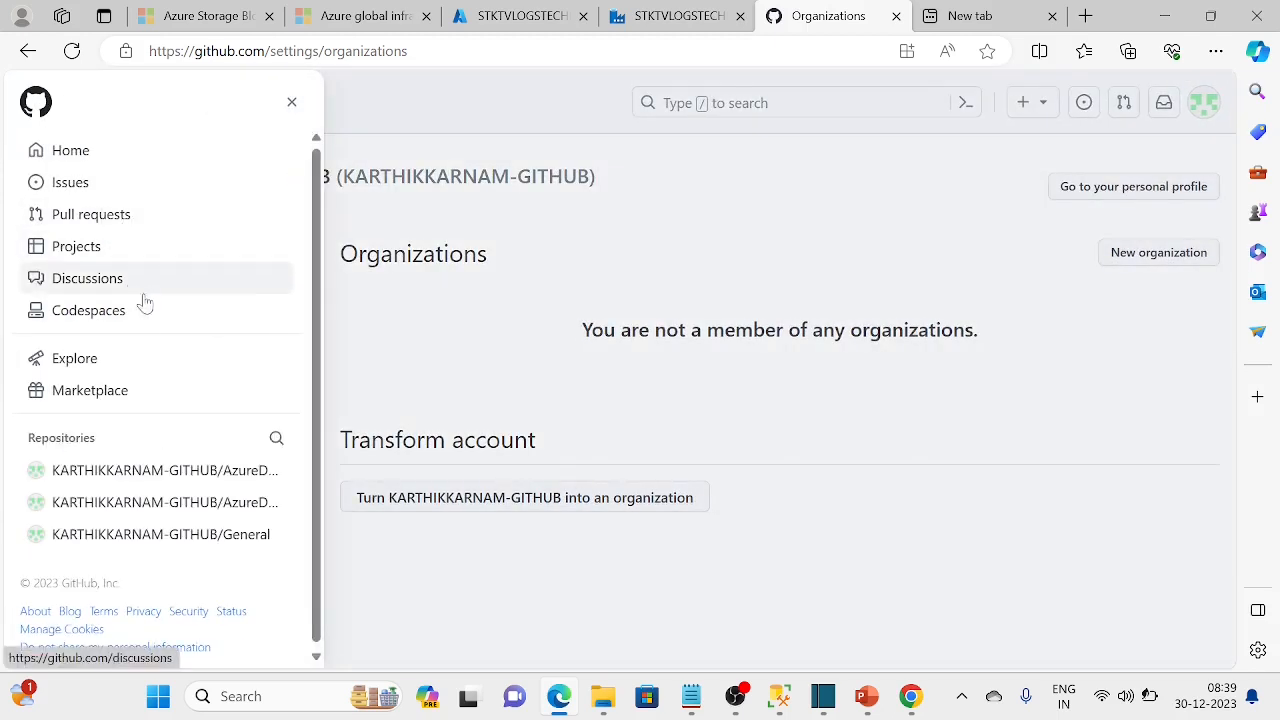